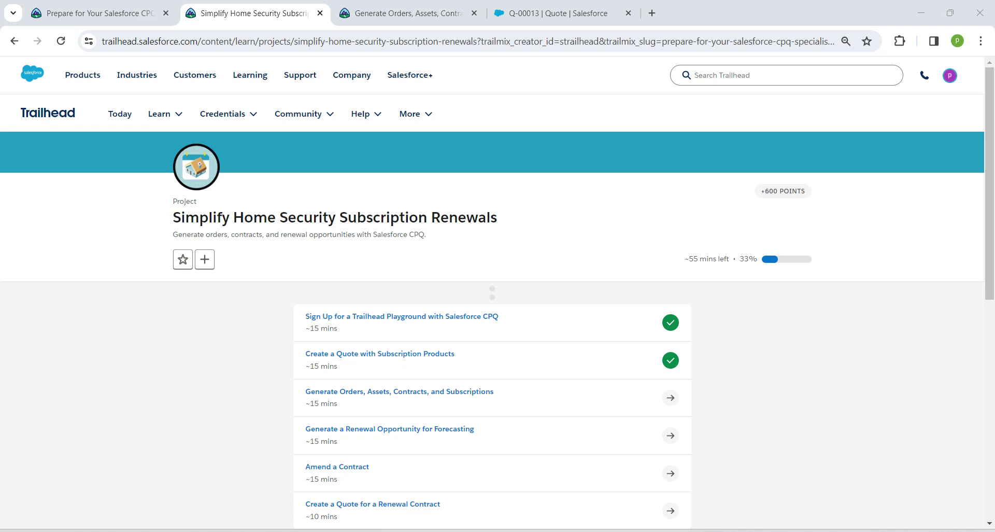
Review the Trailhead Generate Orders unit, then return to the Q-00013 quote in Salesforce
drag(303, 312, 494, 391)
key(ctrl+Tab)
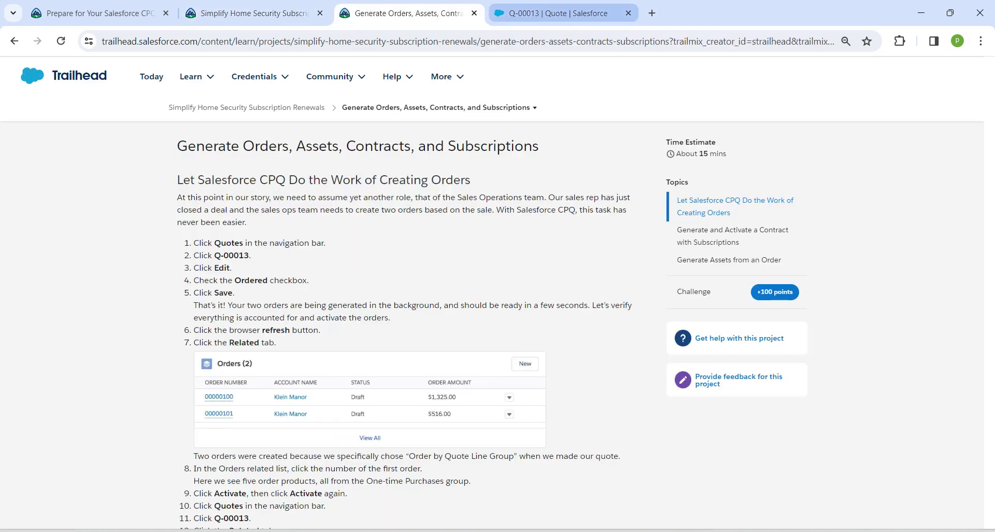
key(ctrl+Tab)
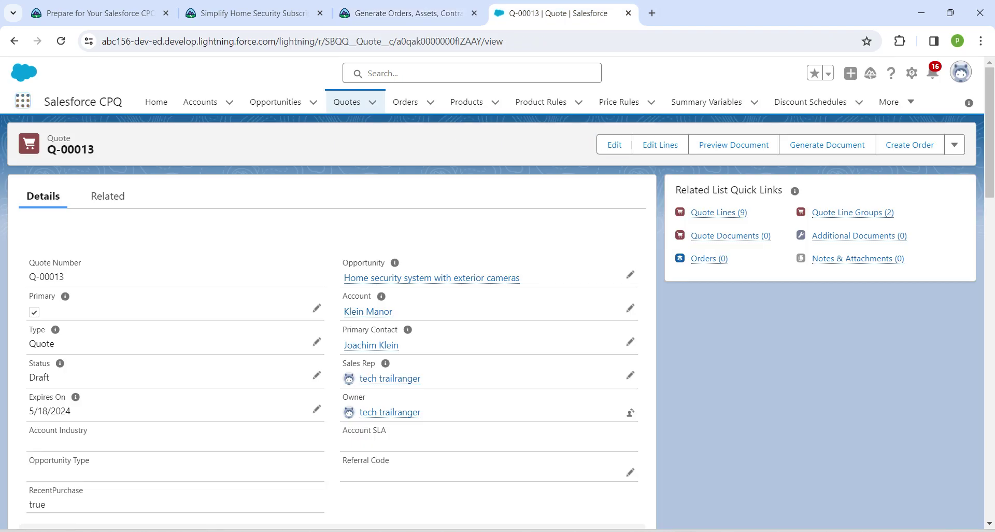
In the Salesforce CPQ app, find quote Q-00013 via global search and open its edit form
click(22, 101)
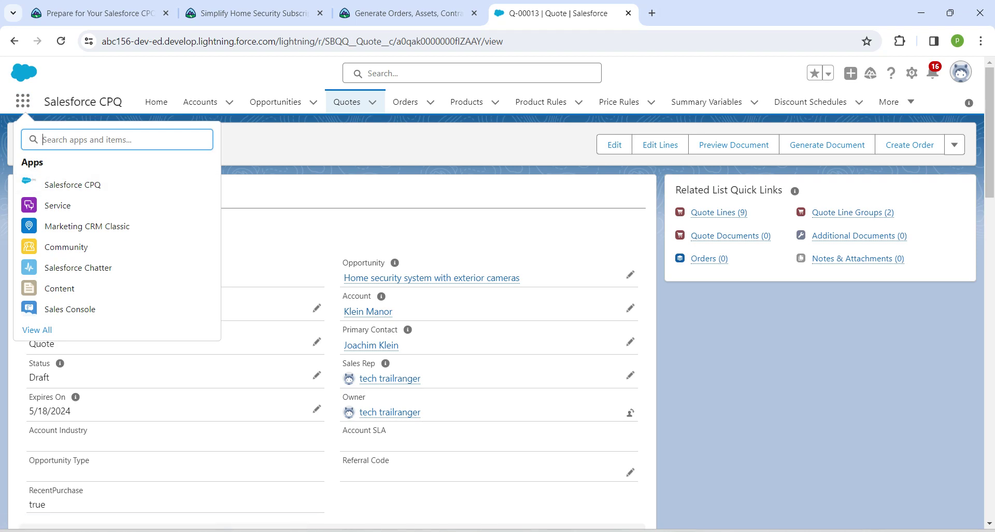
click(22, 100)
click(394, 73)
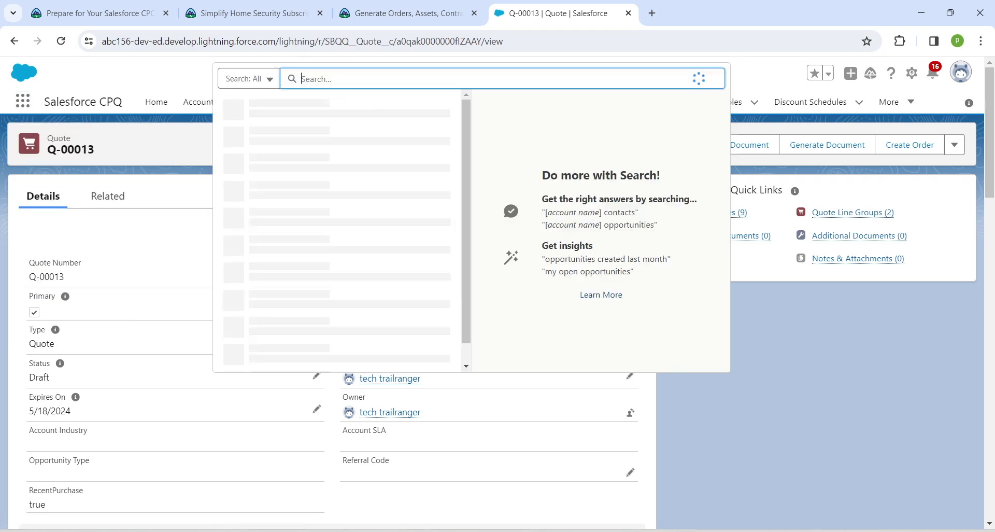
text(Q)
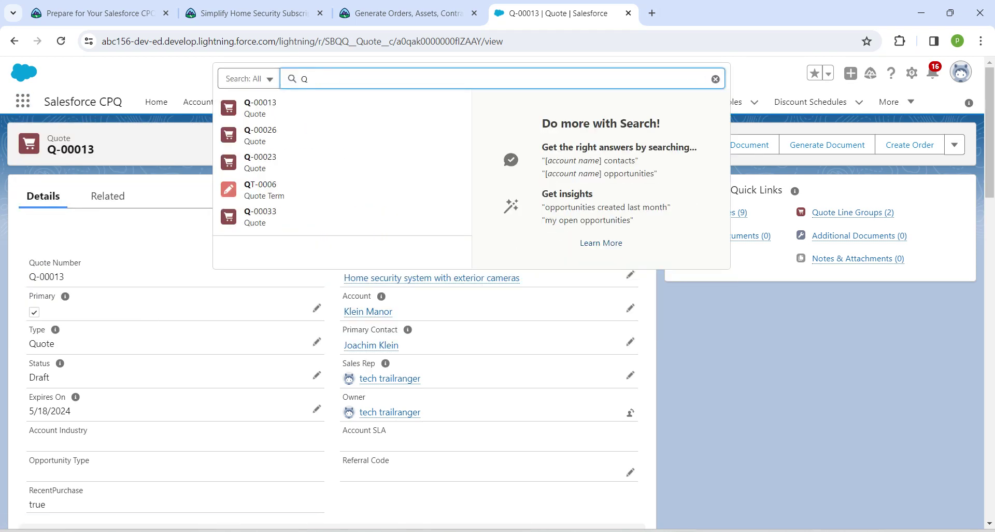
text(-)
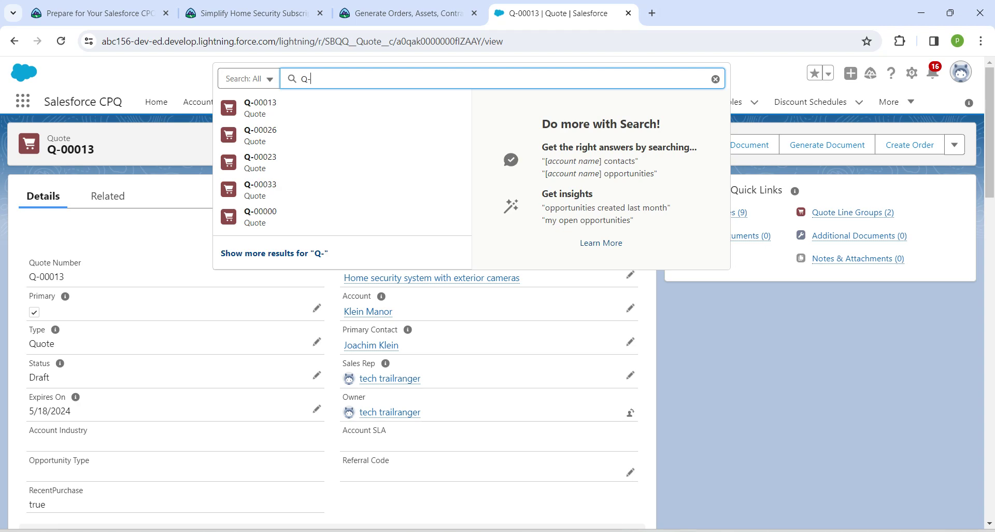
text(000)
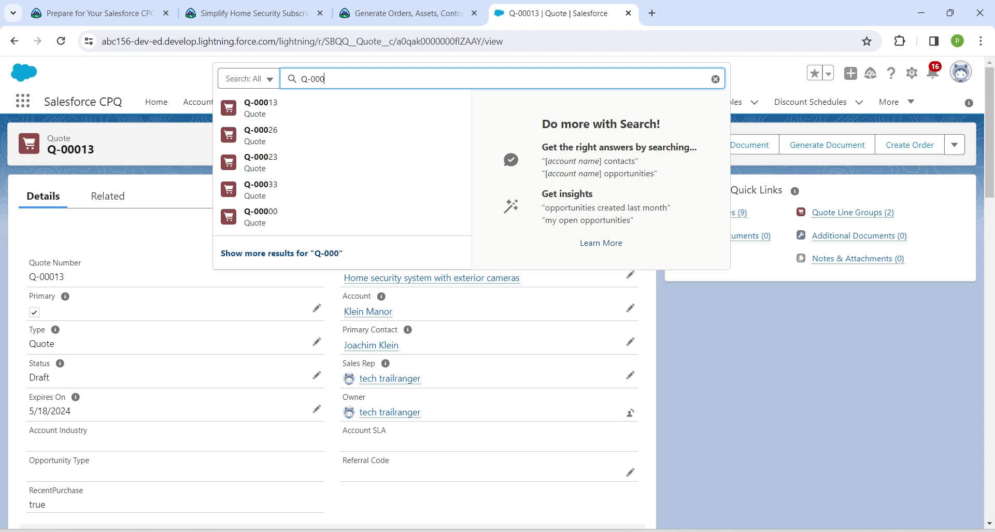
text(13)
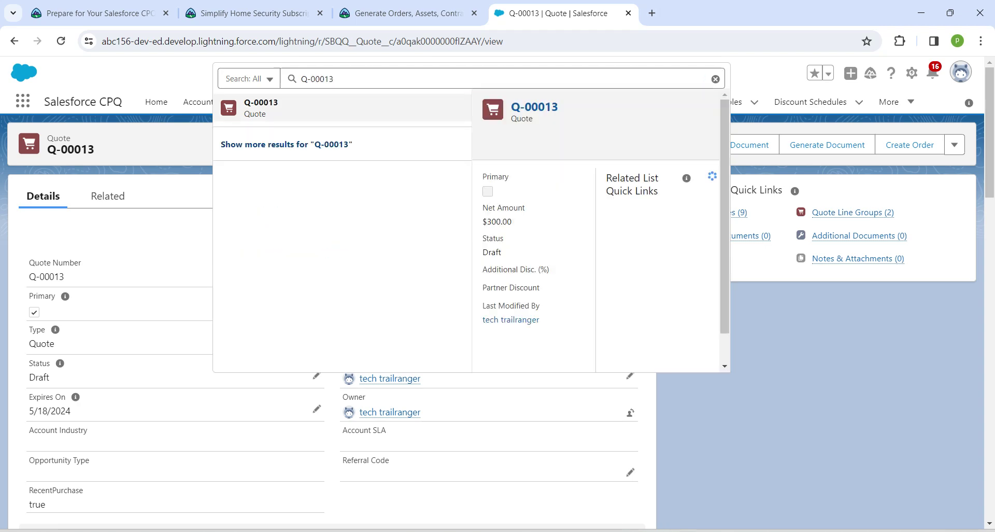
click(257, 106)
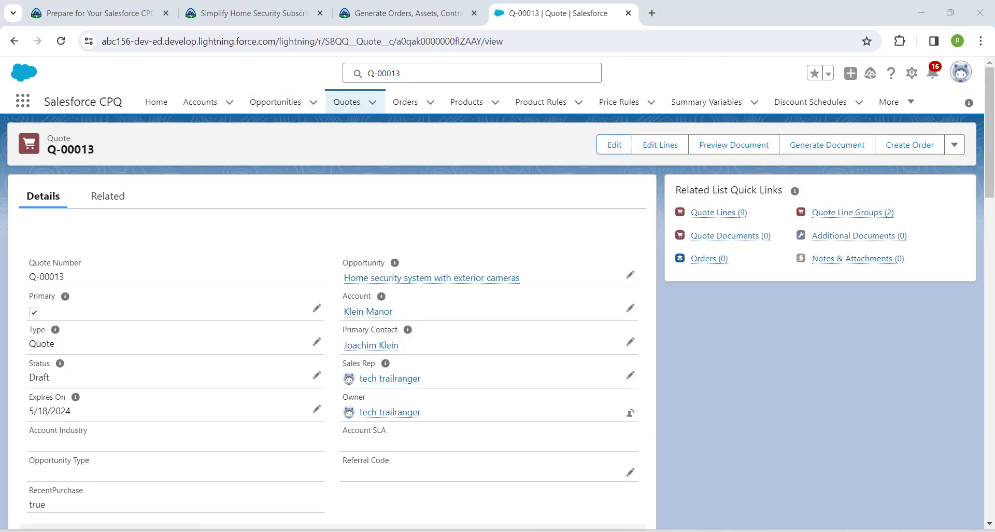
click(614, 145)
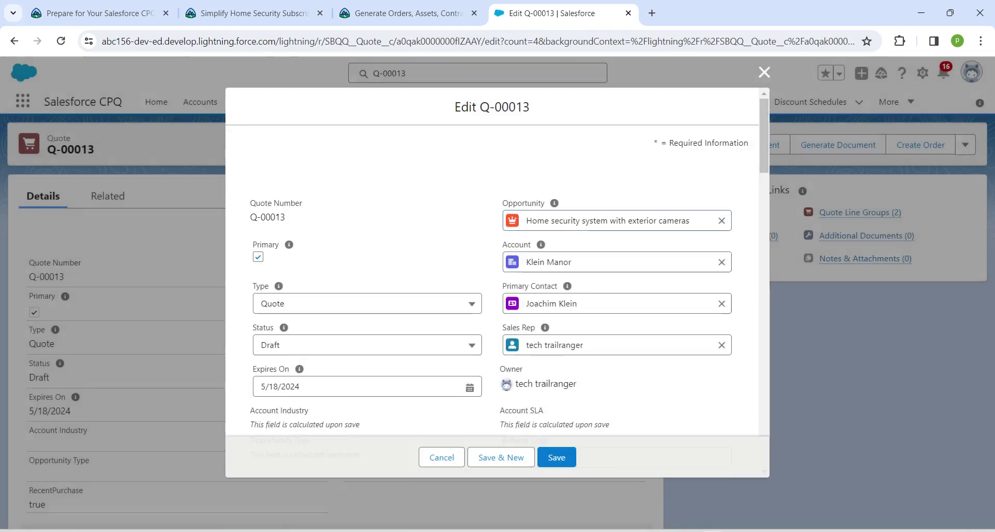
Check Ordered under Contract Information and save quote Q-00013
scroll(497, 262, down, 7)
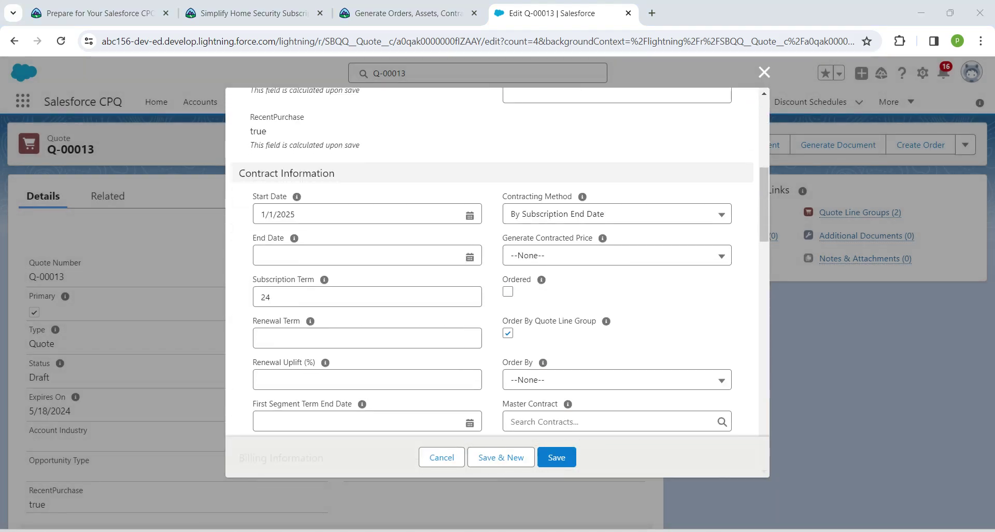
click(508, 292)
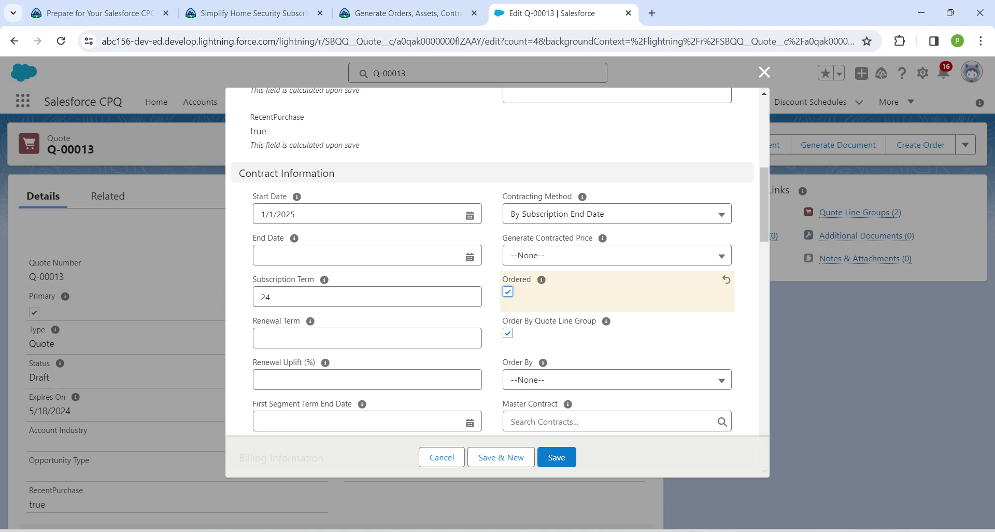
click(557, 457)
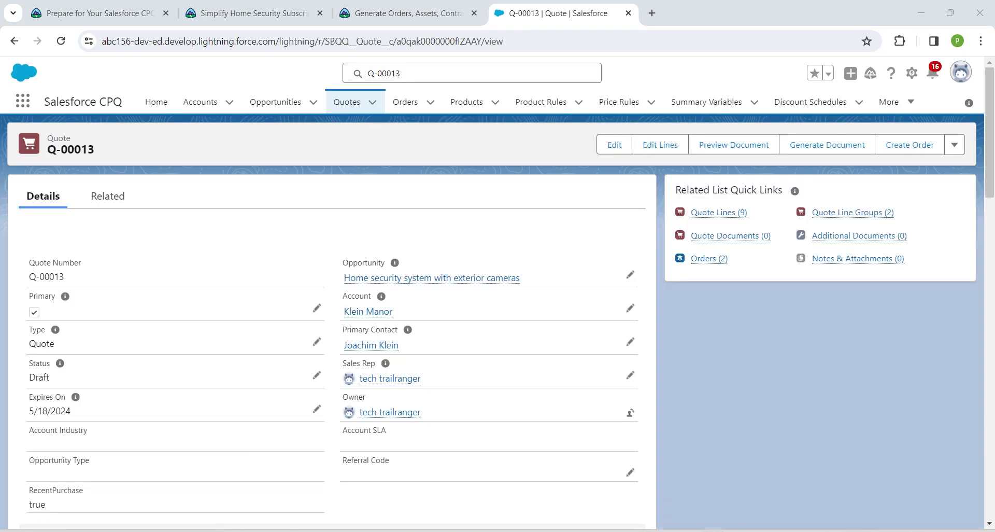
Refresh quote Q-00013 and open order 00000111 from its Related orders list
click(60, 41)
click(106, 196)
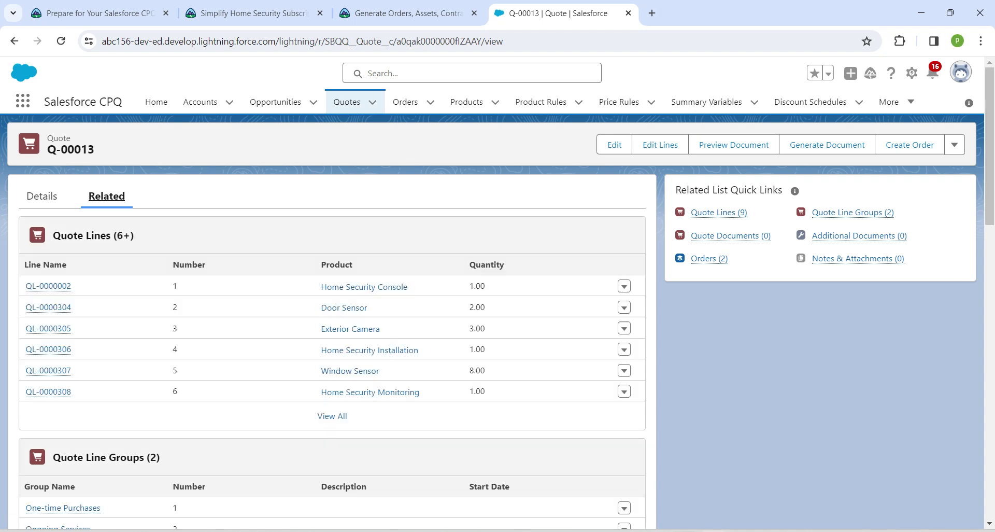
scroll(333, 416, down, 5)
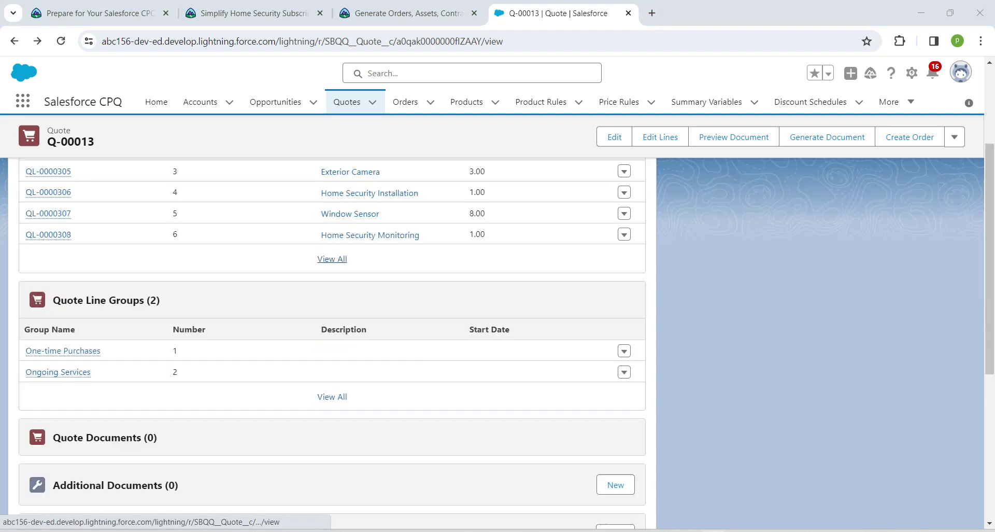
scroll(333, 392, down, 2)
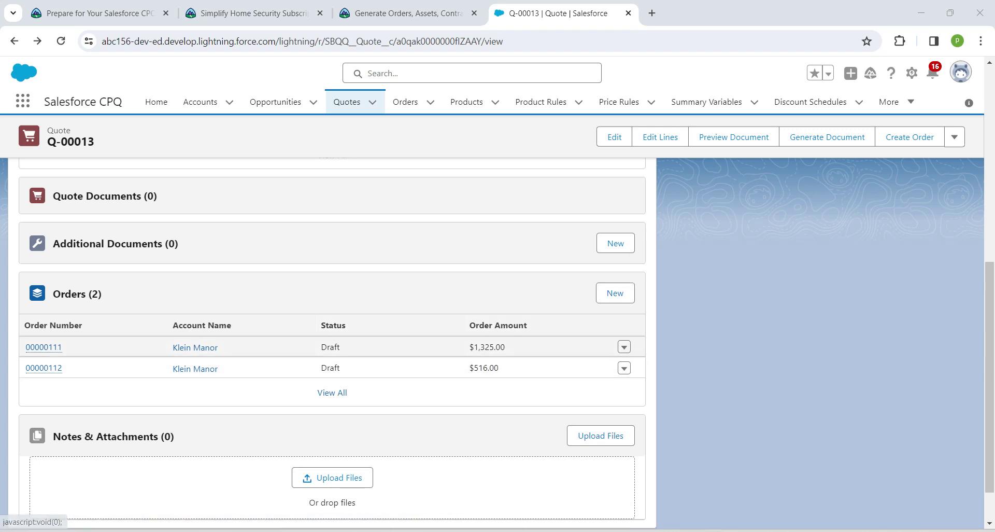
mouse_move(44, 346)
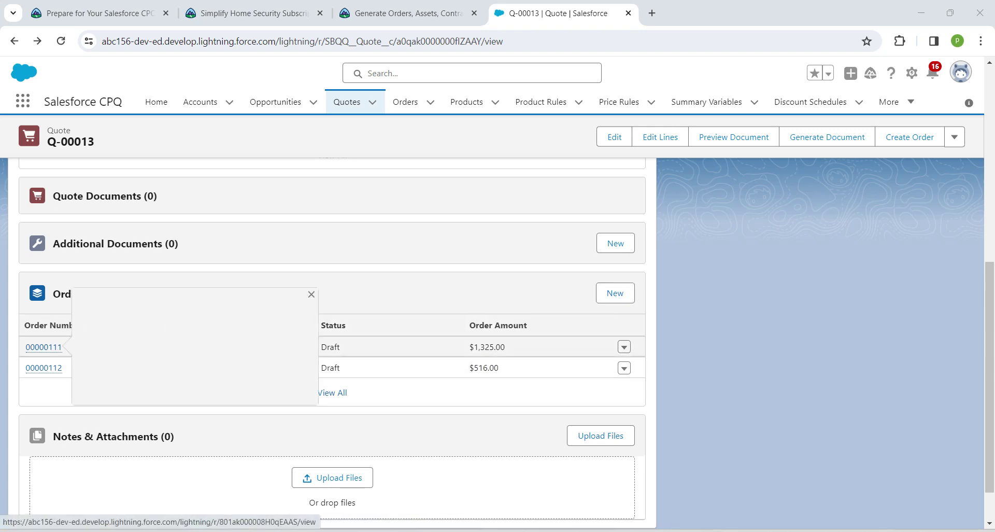
click(43, 347)
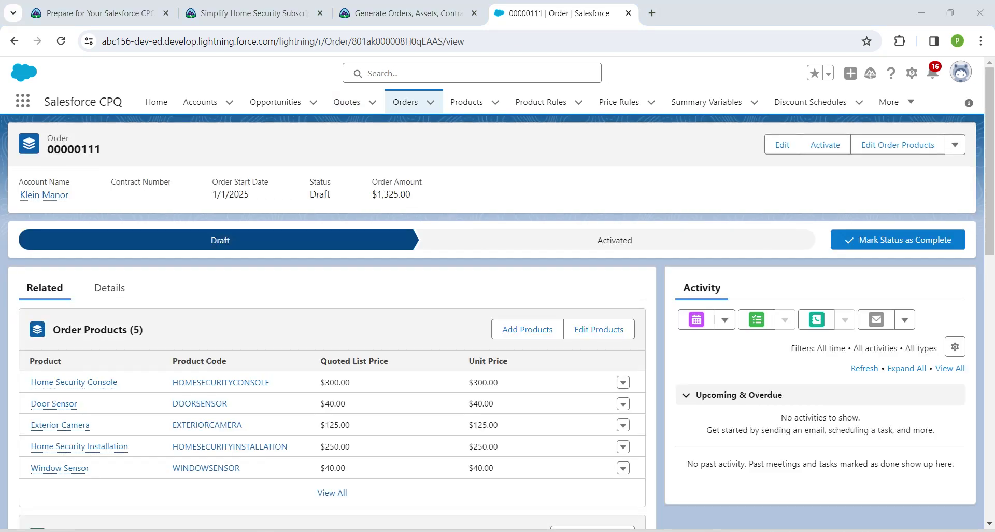
Activate order 00000111 and confirm the activation
click(825, 144)
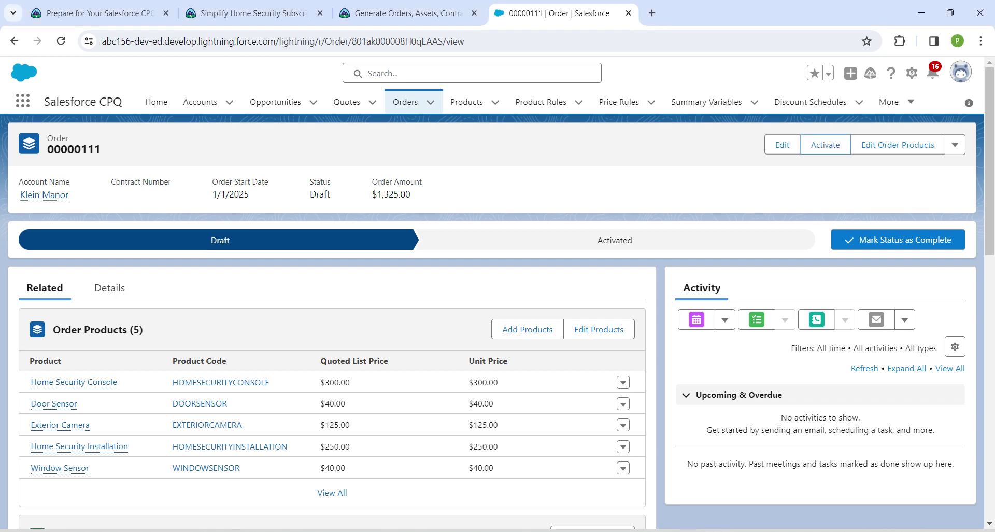
click(669, 300)
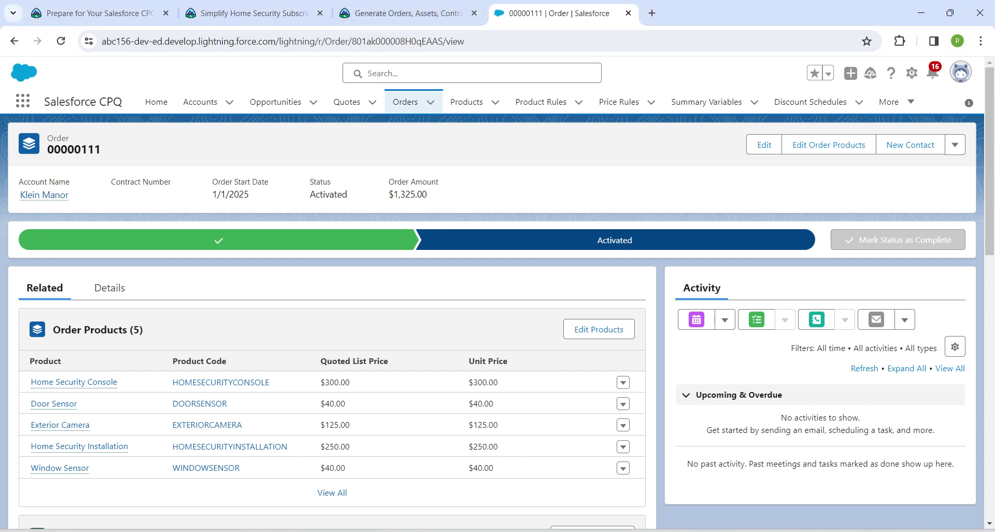
Search for quote Q-00013 and open its second order, 00000112, from the Related orders list
click(383, 73)
text(Q)
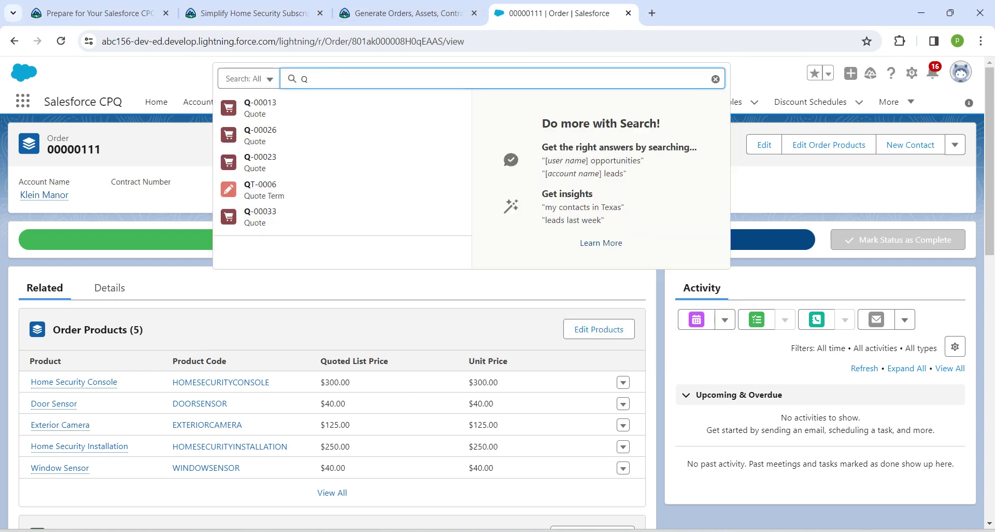
text(-)
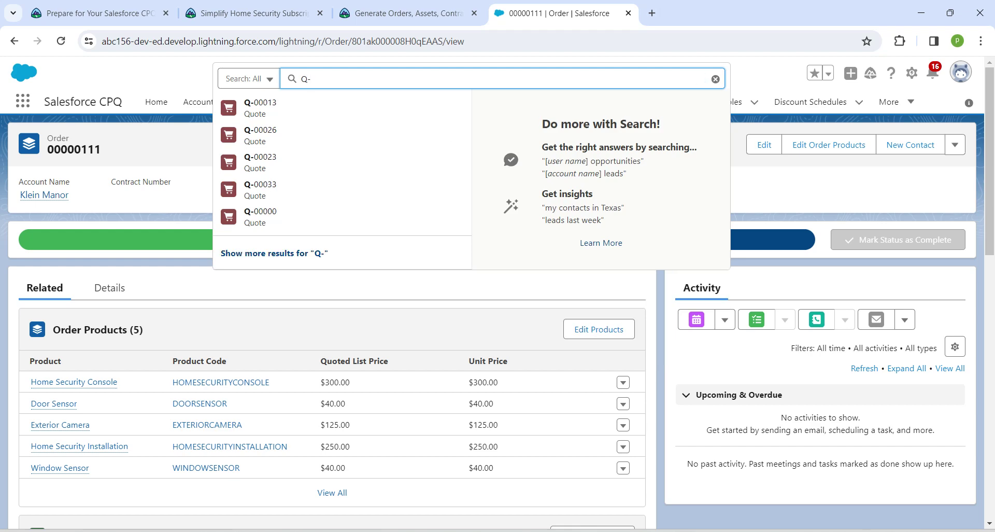
text(000)
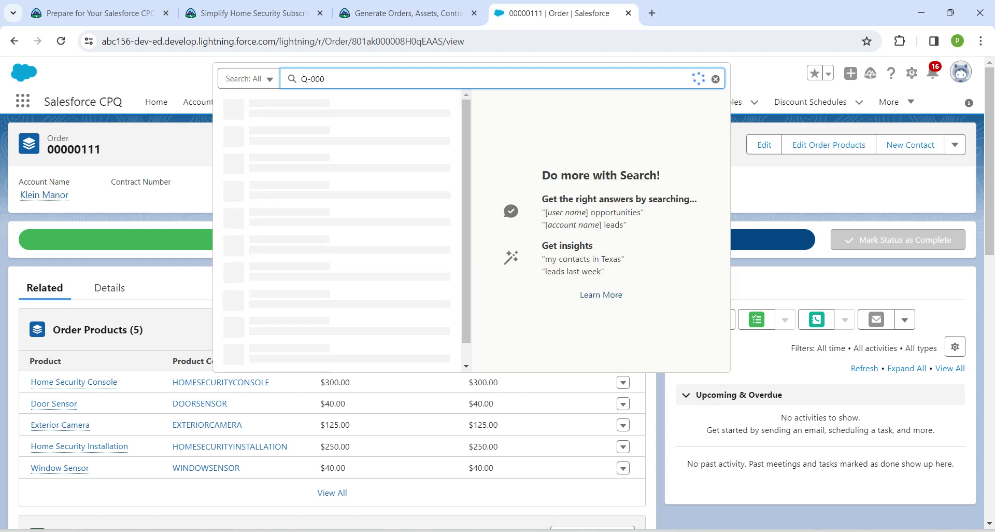
text(13)
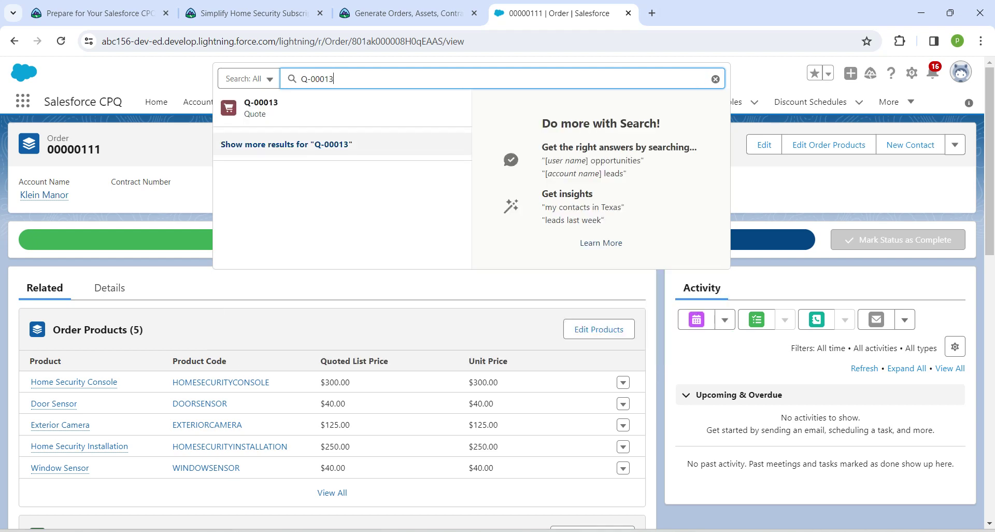
key(Down)
key(Return)
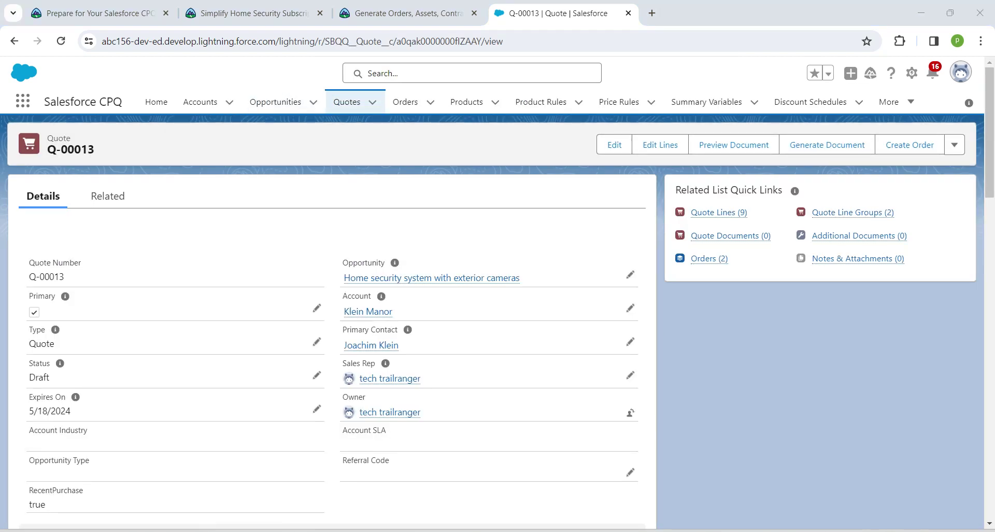
click(106, 196)
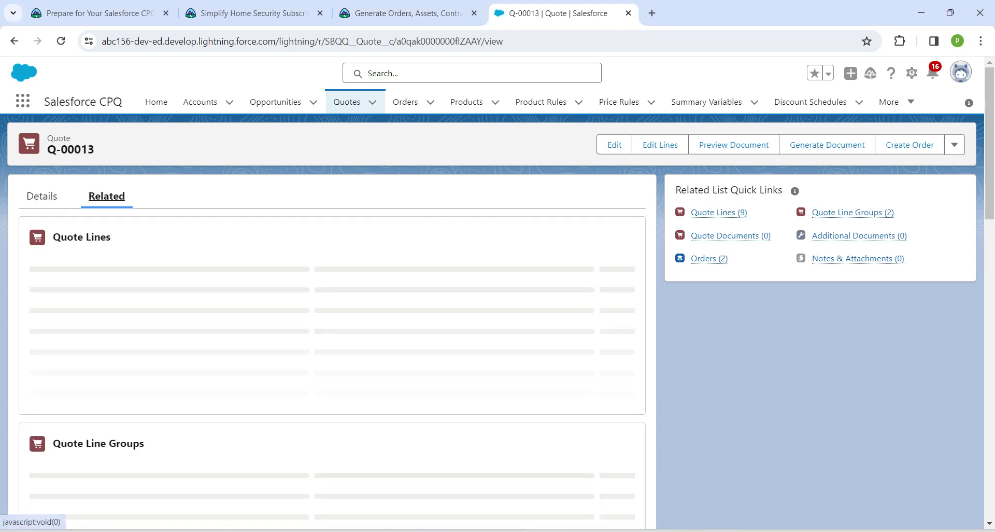
scroll(331, 311, down, 15)
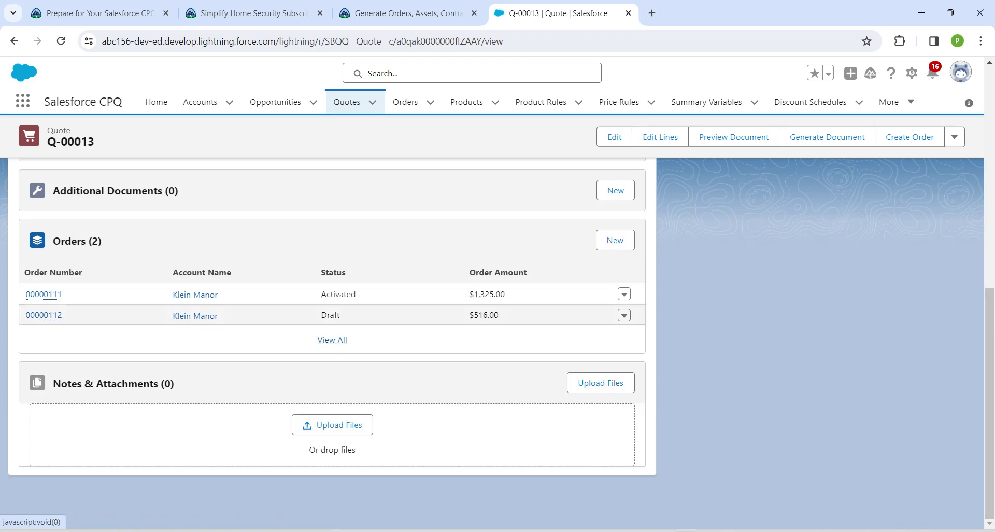
mouse_move(44, 314)
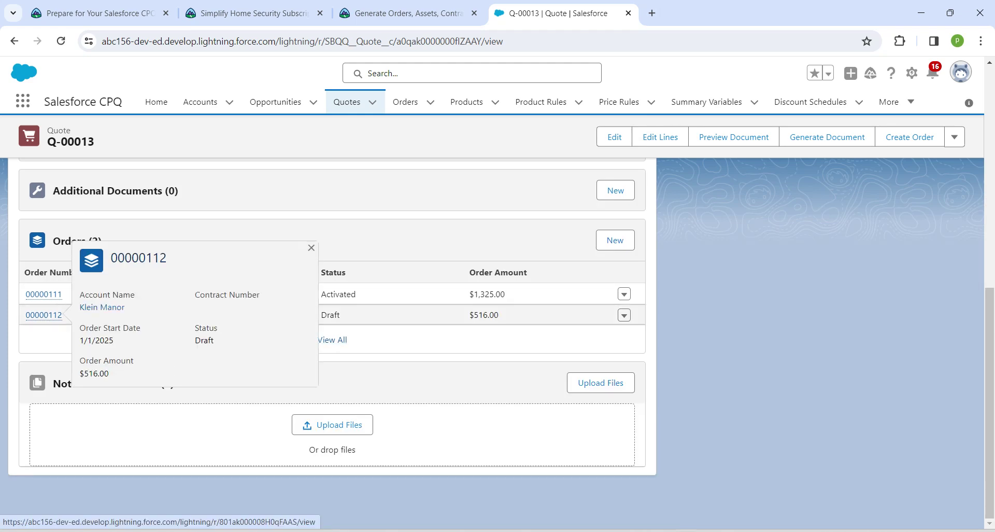
click(44, 314)
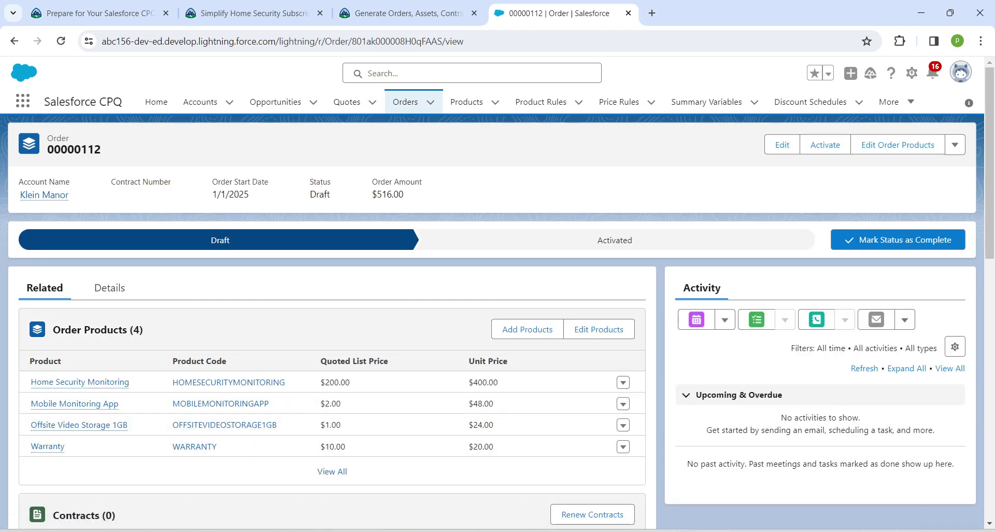
Activate order 00000112, confirm it, and open the order's edit form
click(825, 145)
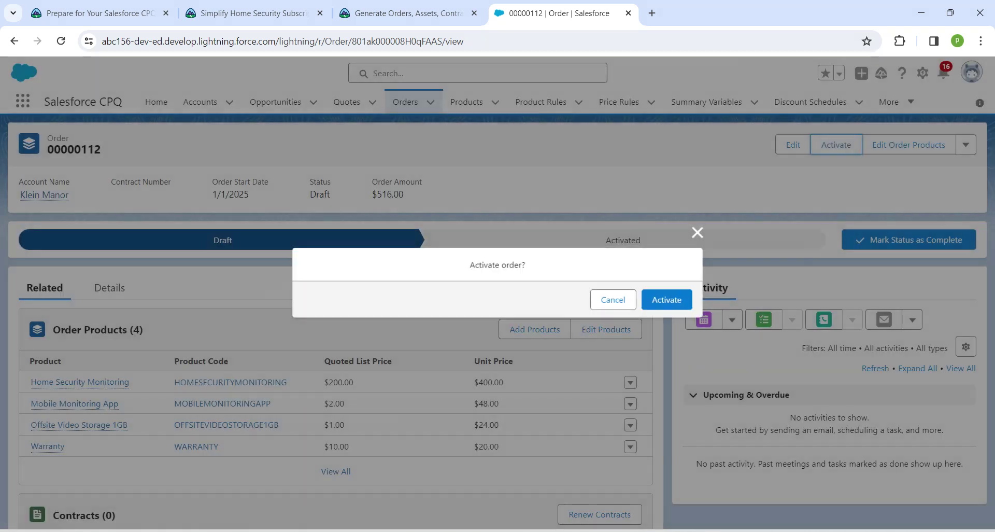
key(Return)
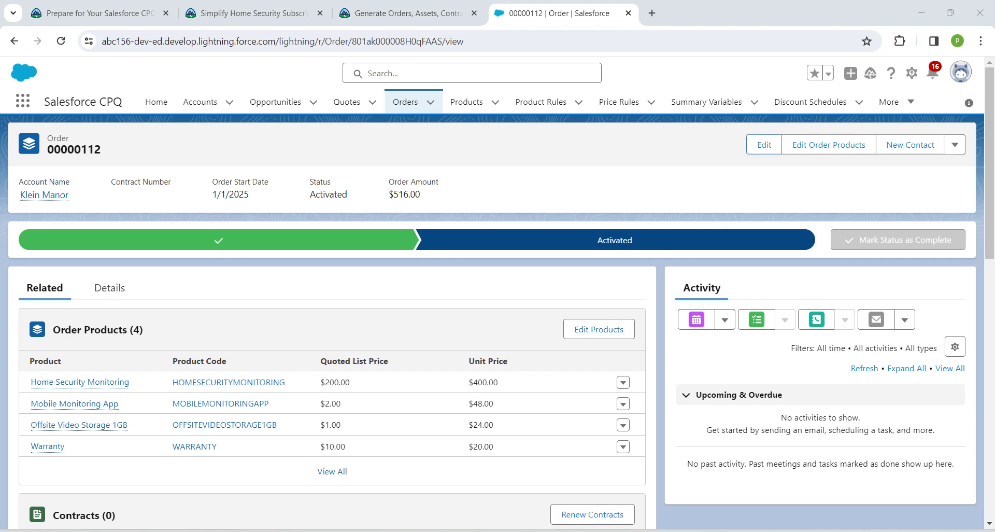
click(765, 145)
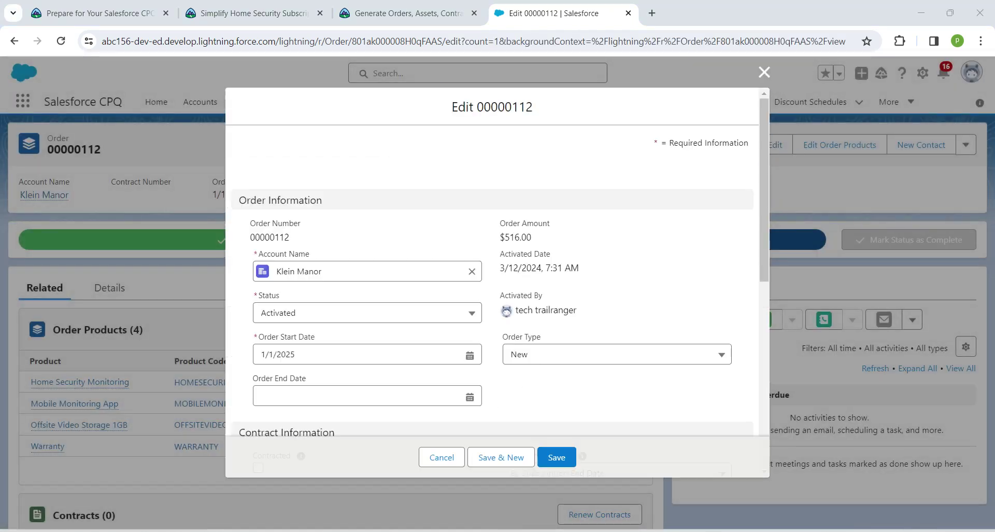
Tick Contracted under Contract Information and save order 00000112
scroll(498, 265, down, 4)
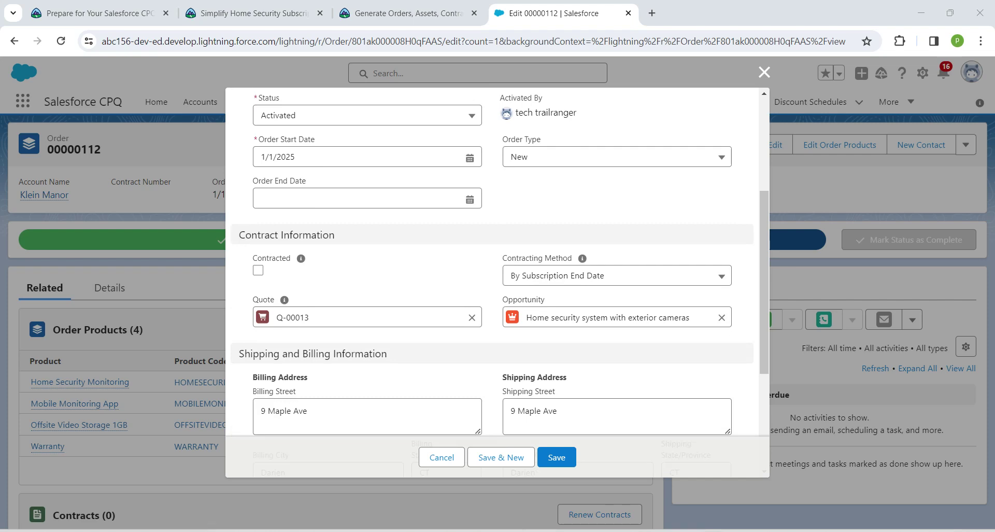
click(258, 270)
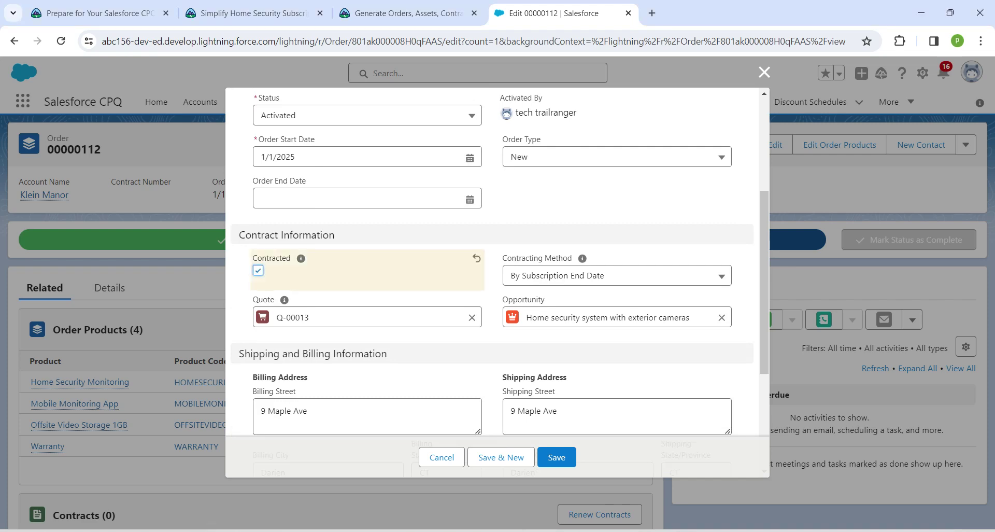
click(557, 457)
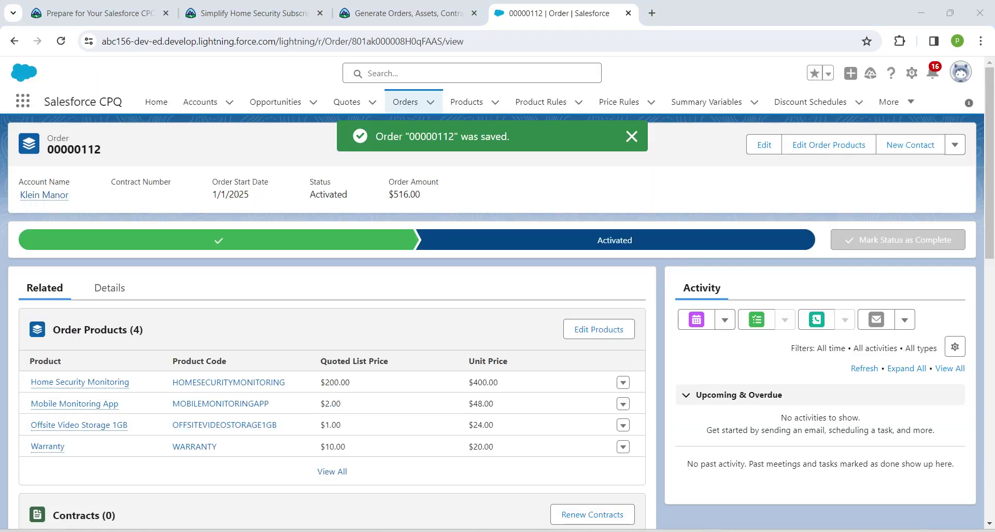
Reload the order, open contract 00000106 with its four subscriptions, and activate it
key(F5)
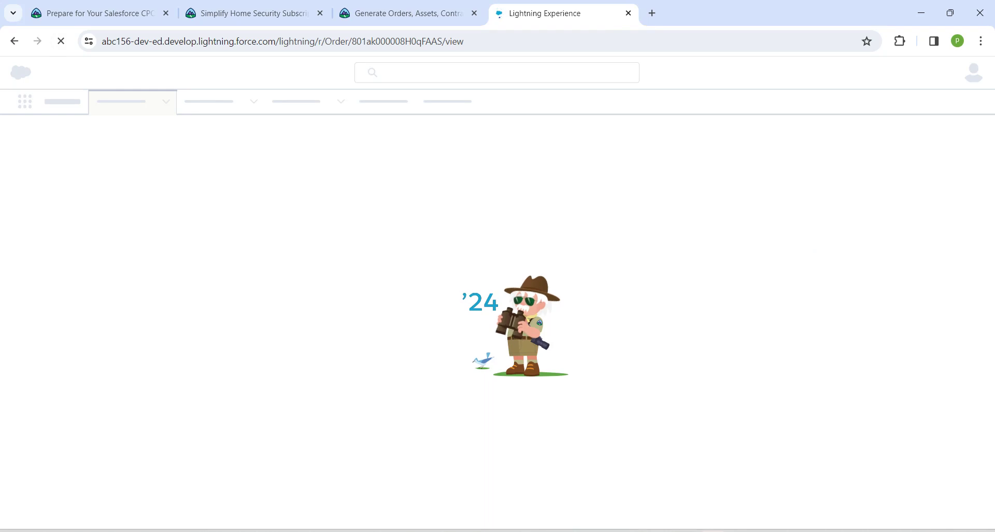
scroll(331, 311, down, 3)
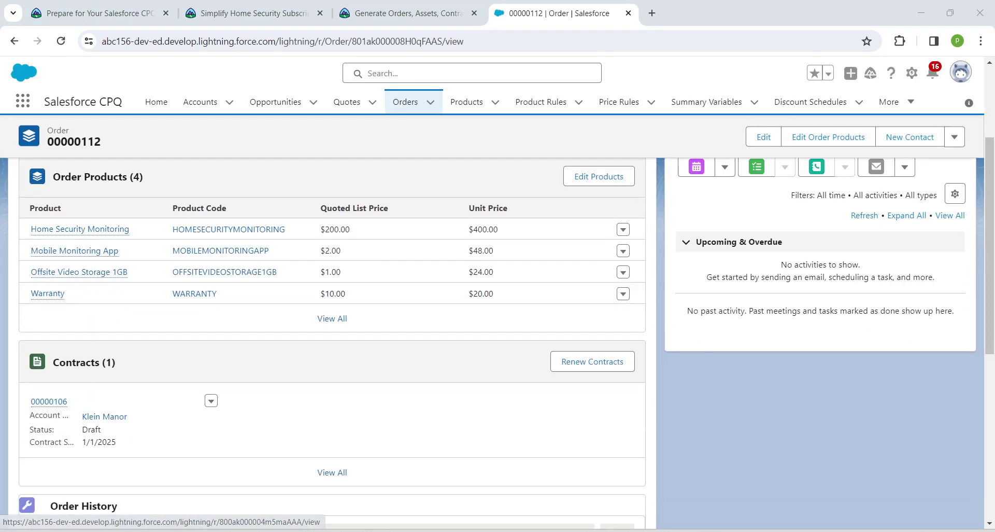
mouse_move(49, 401)
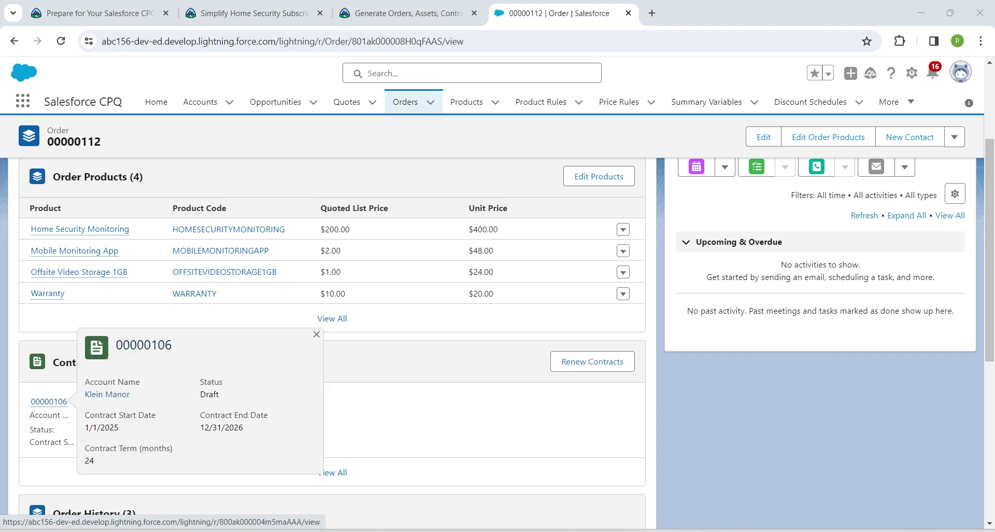
click(49, 401)
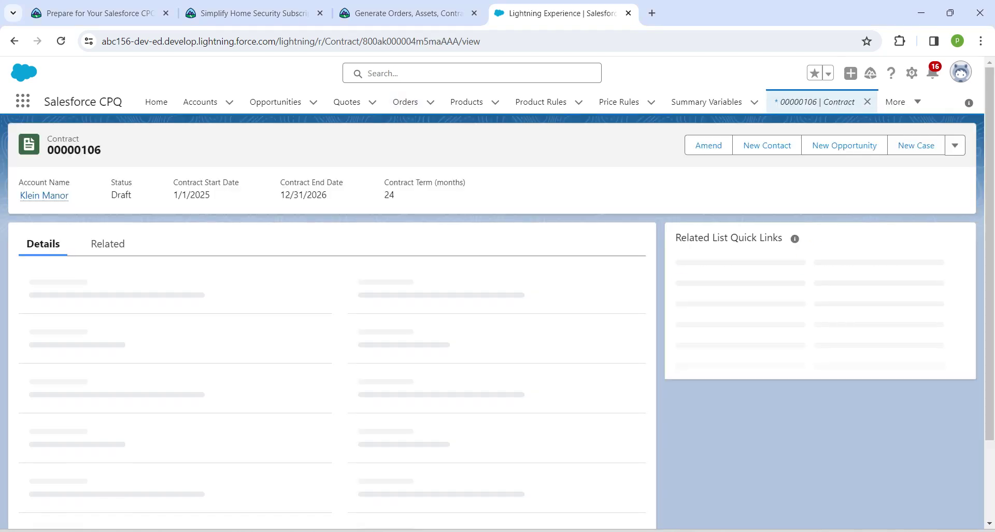
click(106, 242)
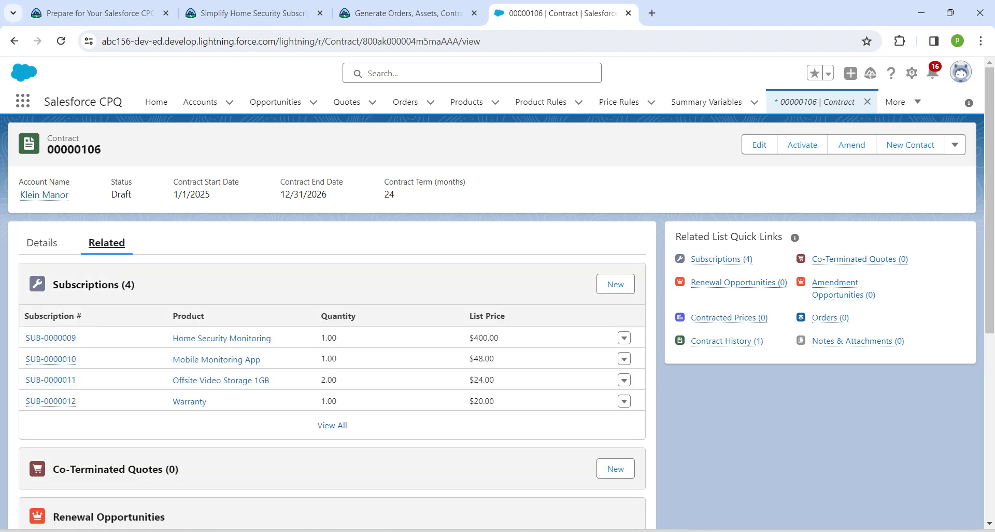
click(802, 145)
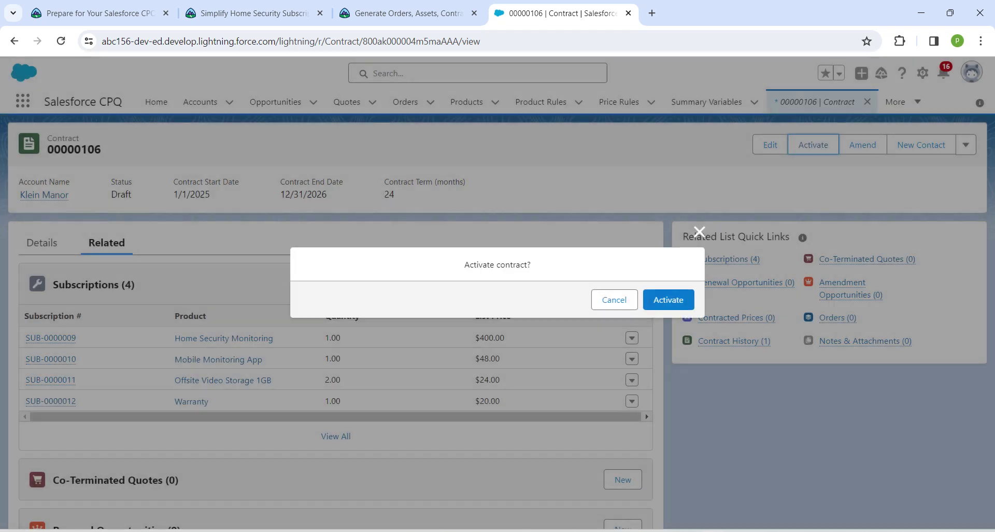
click(668, 299)
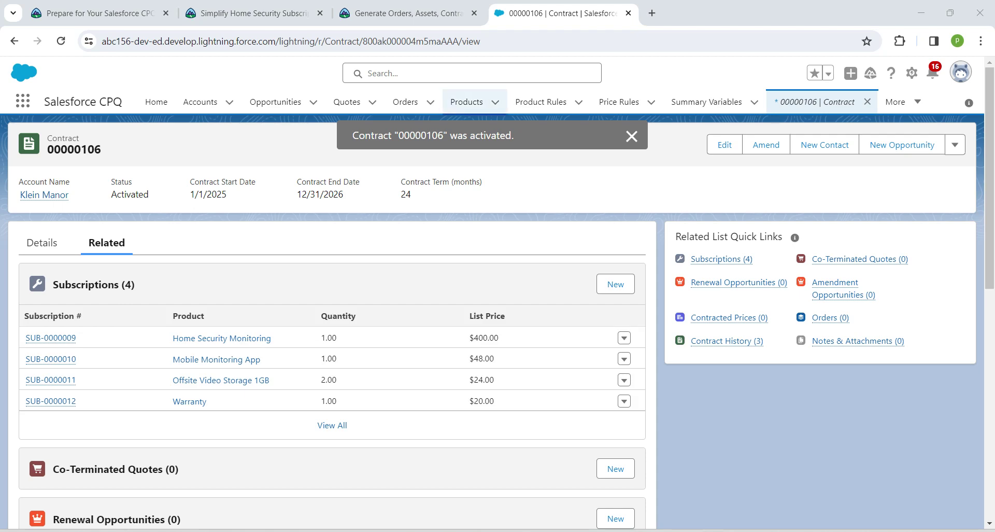
Search for quote Q-00013 and reopen activated order 00000111 from its Orders list
click(394, 73)
text(Q)
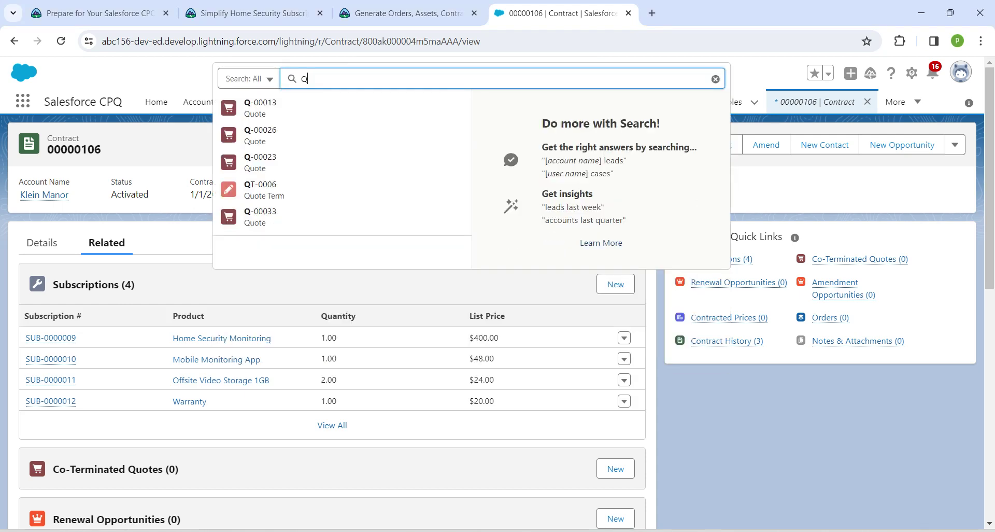
text(-)
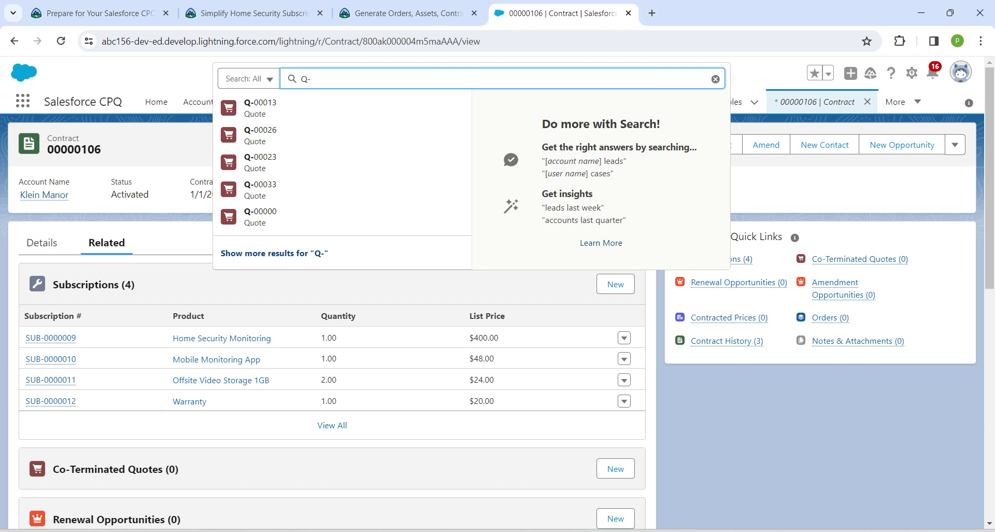
key(Down)
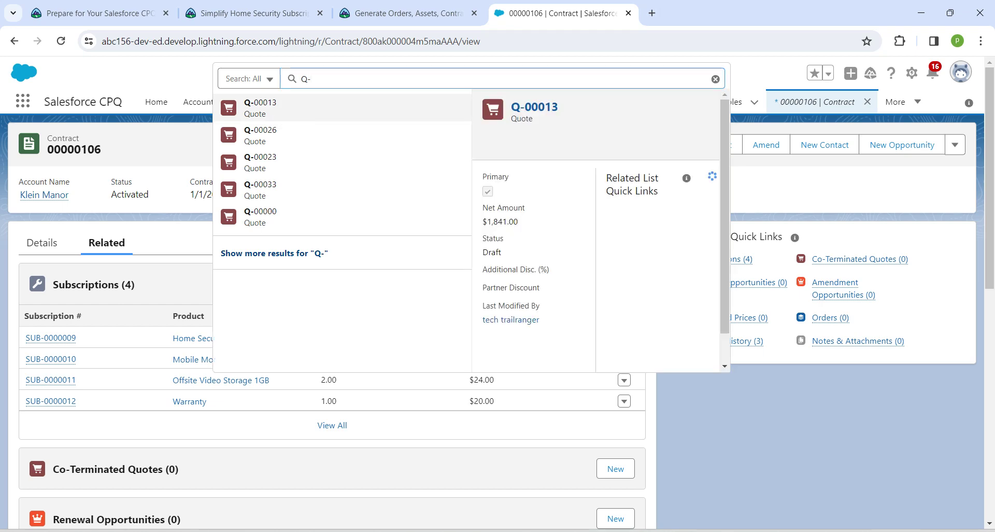
click(272, 106)
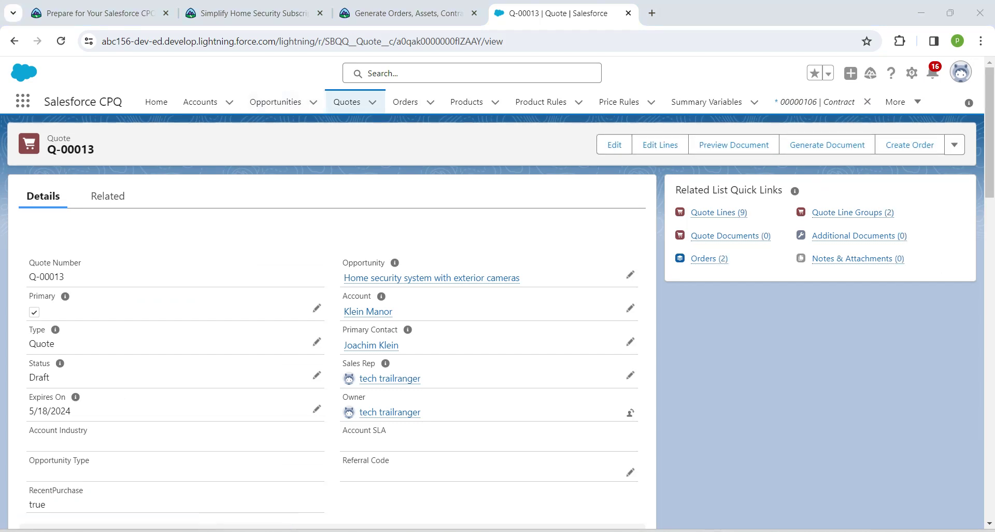
click(107, 196)
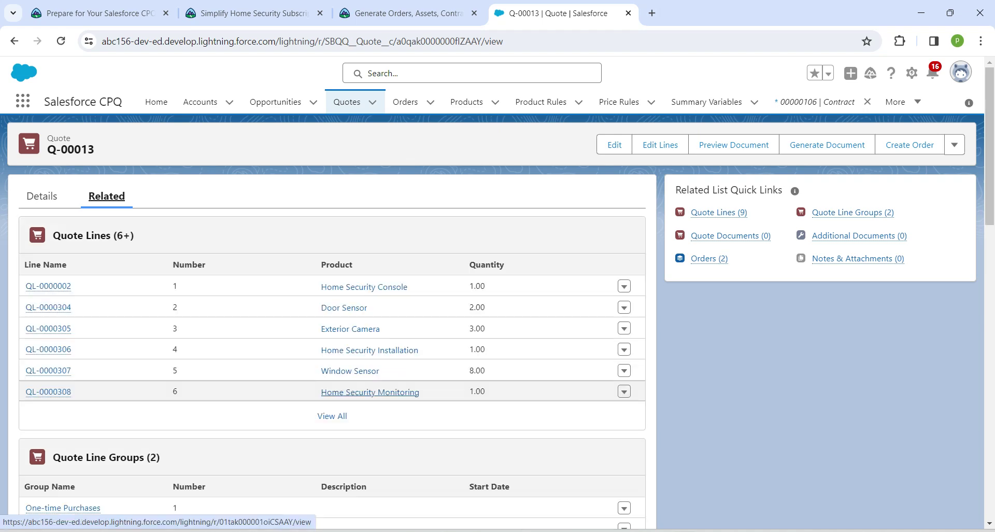
scroll(331, 311, down, 5)
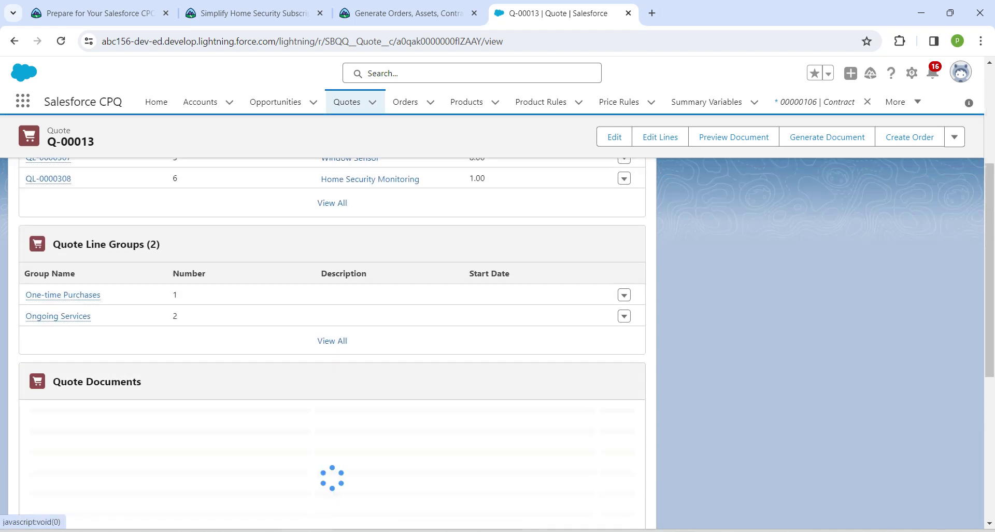
scroll(331, 310, down, 3)
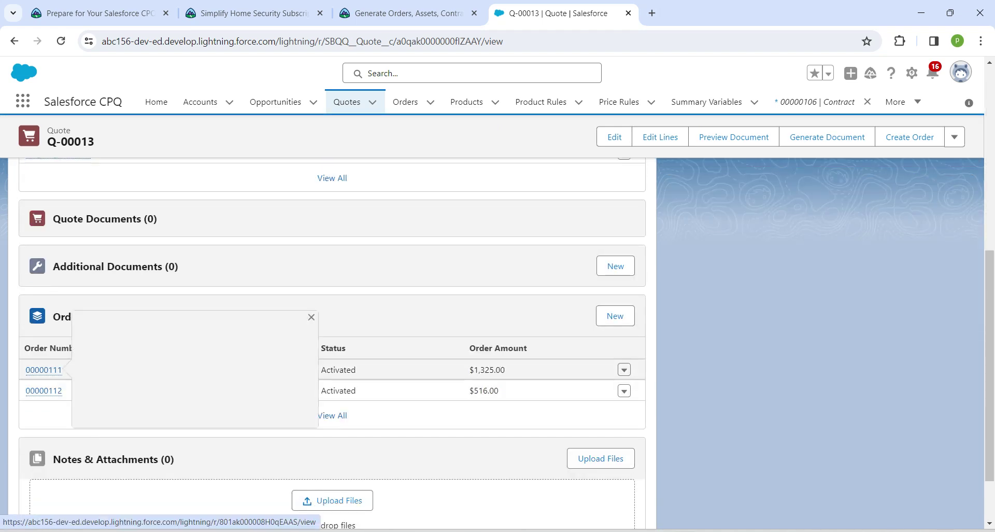
click(44, 370)
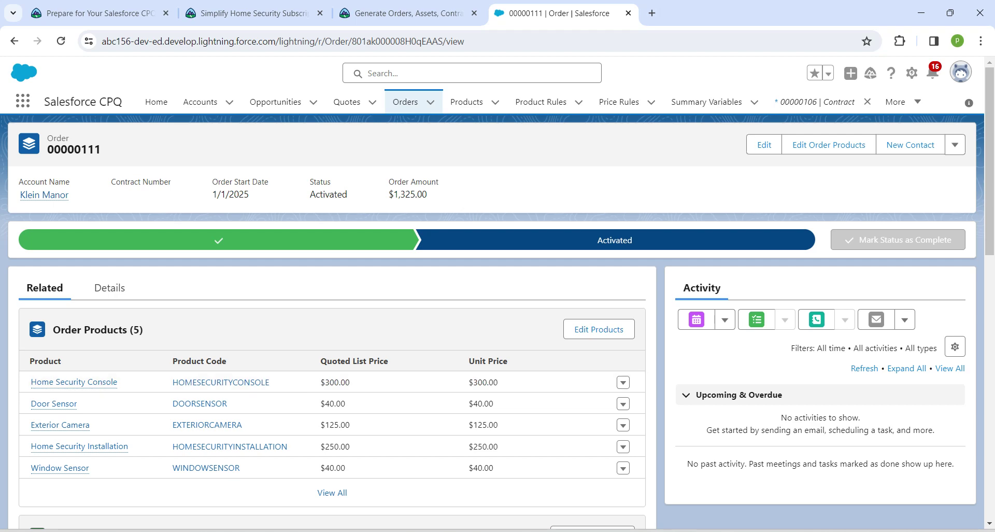
Check Contracted in order 00000111's Contract Information and save the order
click(764, 145)
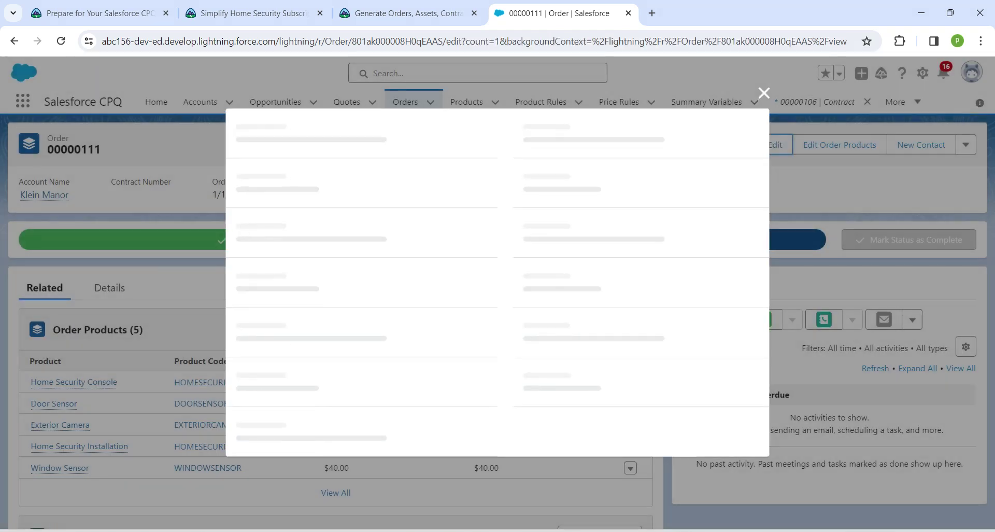
scroll(493, 280, down, 3)
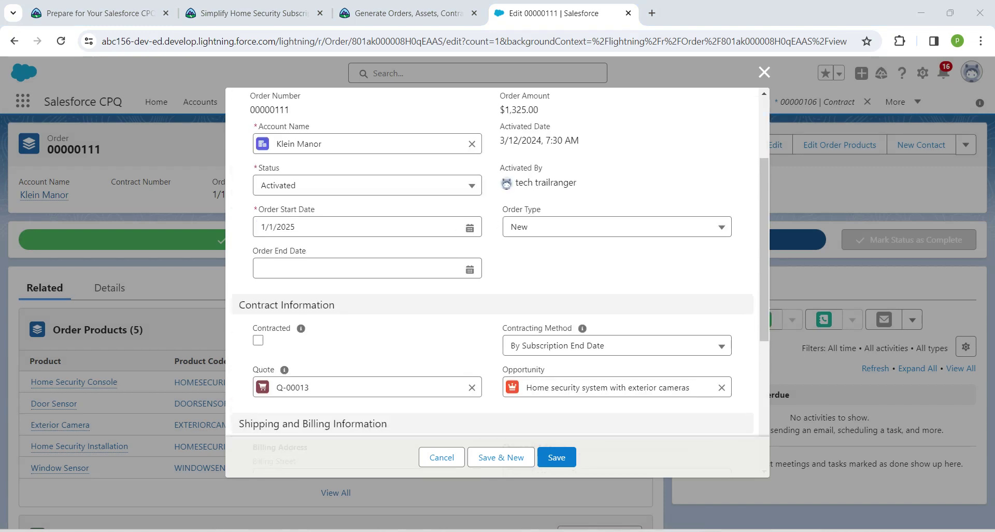
click(257, 289)
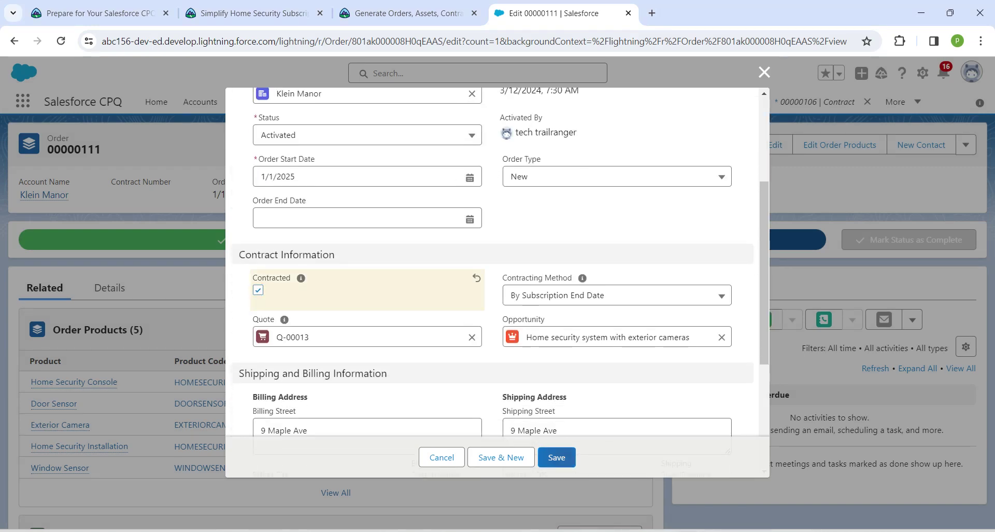
click(556, 457)
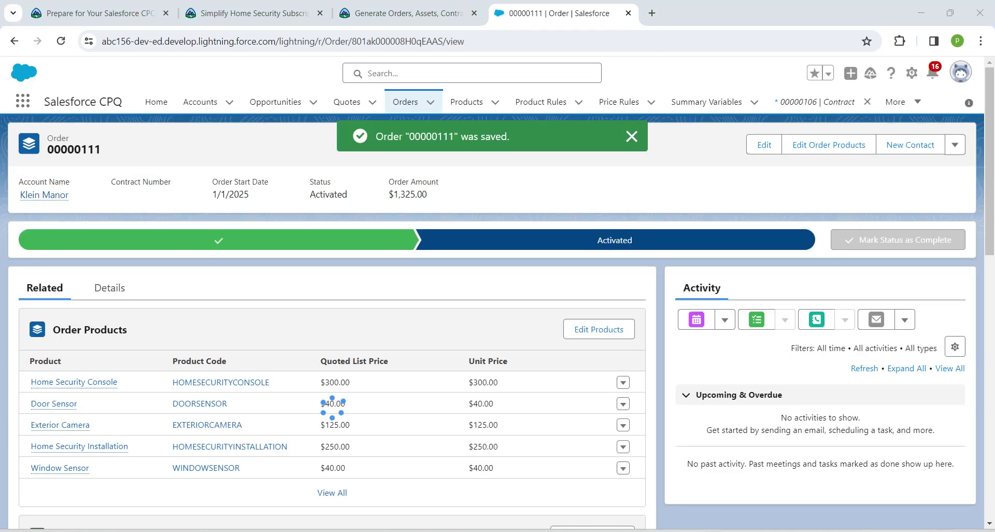
Search the All Accounts list view for 'klein' and open the Klein Manor account
click(200, 102)
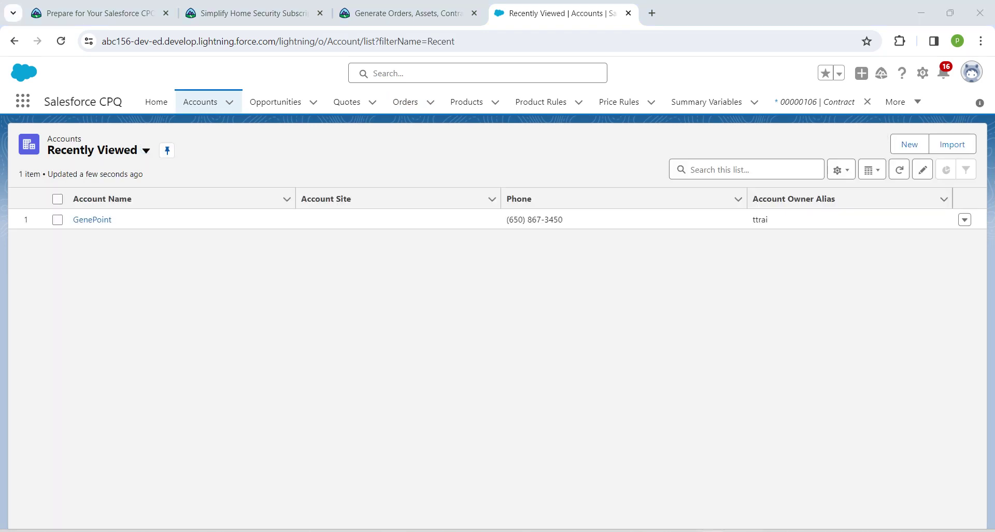
click(146, 150)
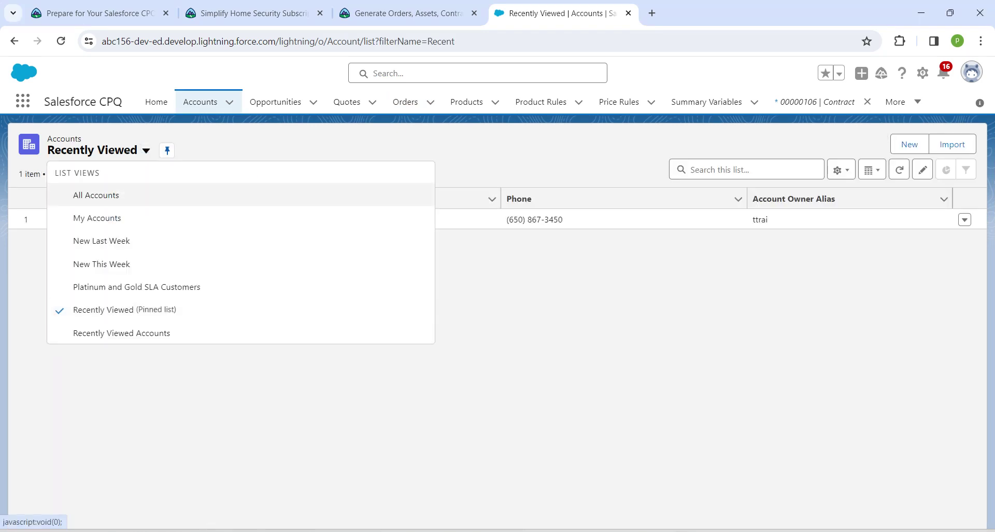
click(96, 195)
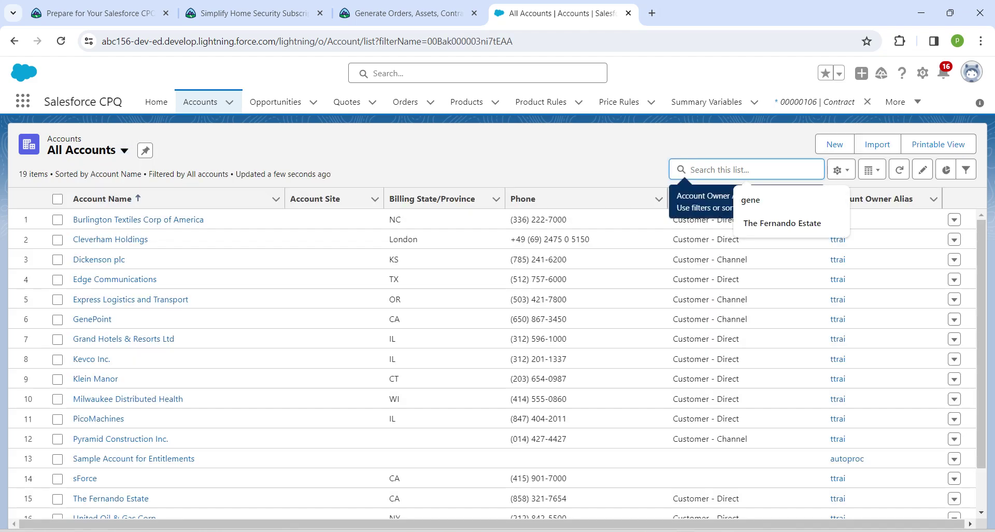
text(klein)
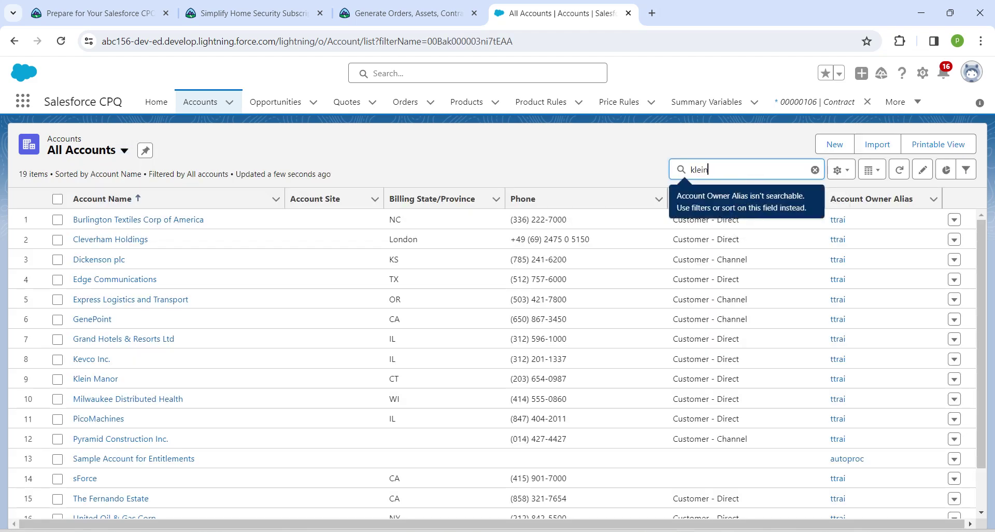
key(Return)
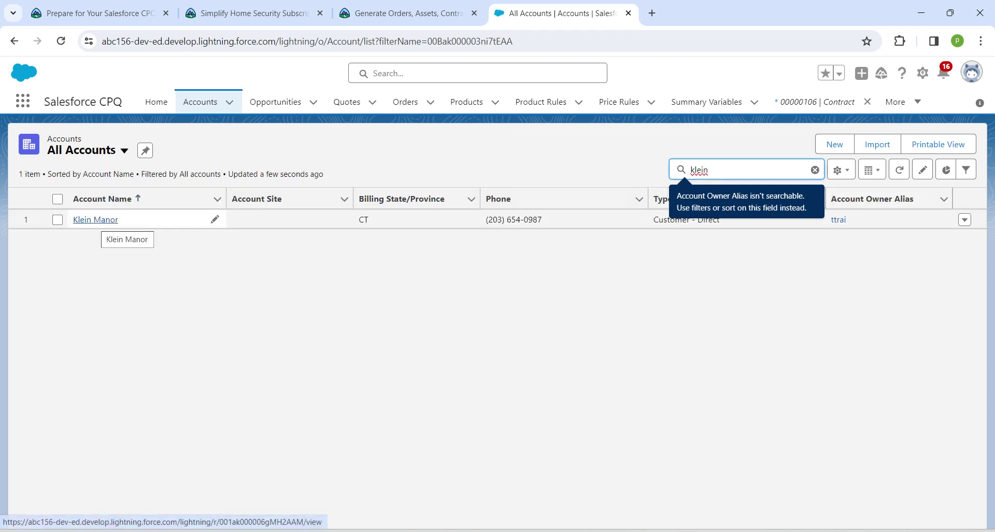
click(96, 220)
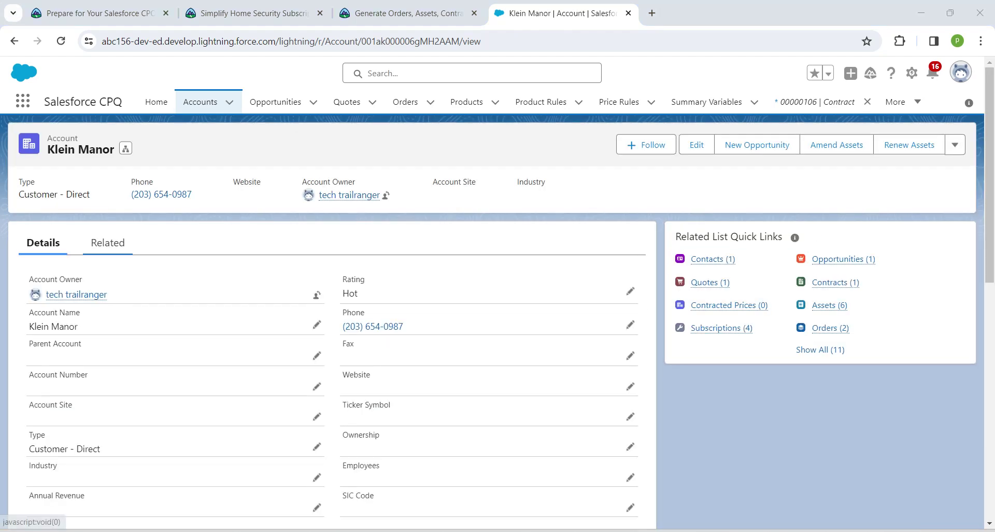
Show Klein Manor's related lists, down to contract 00000106 and its six assets
click(107, 243)
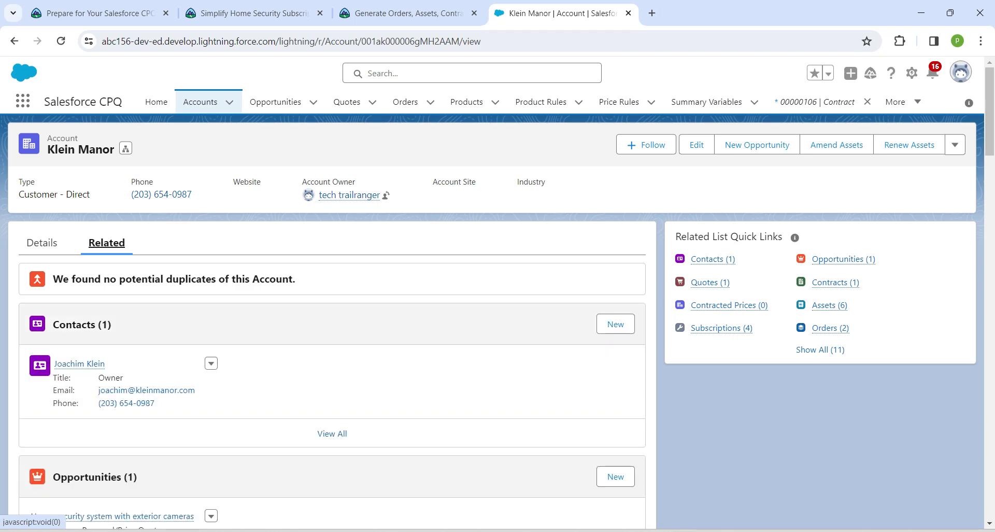
scroll(332, 342, down, 5)
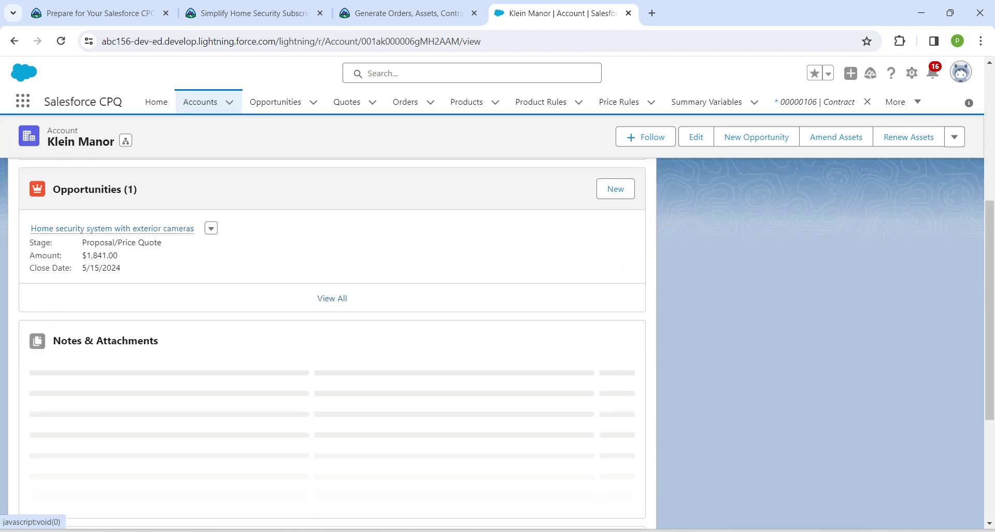
scroll(332, 342, down, 6)
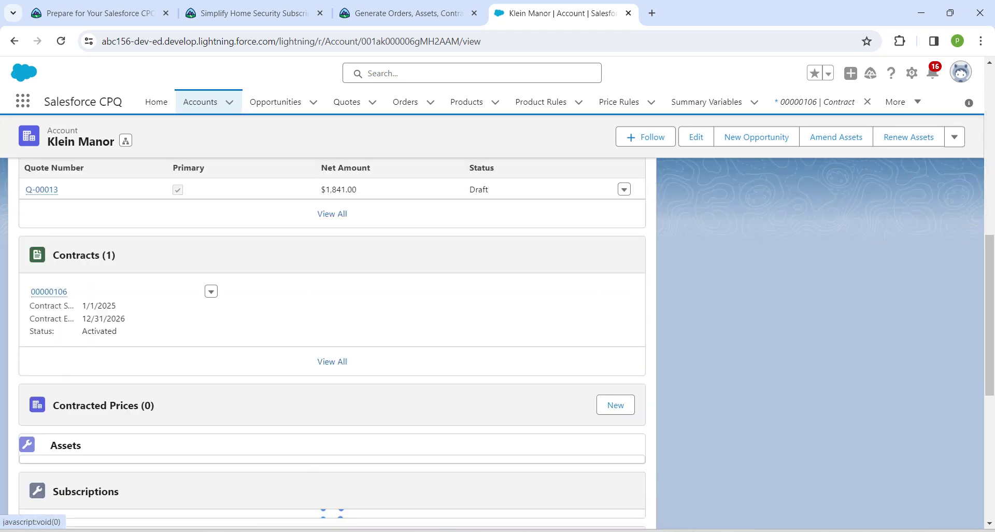
scroll(332, 401, down, 1)
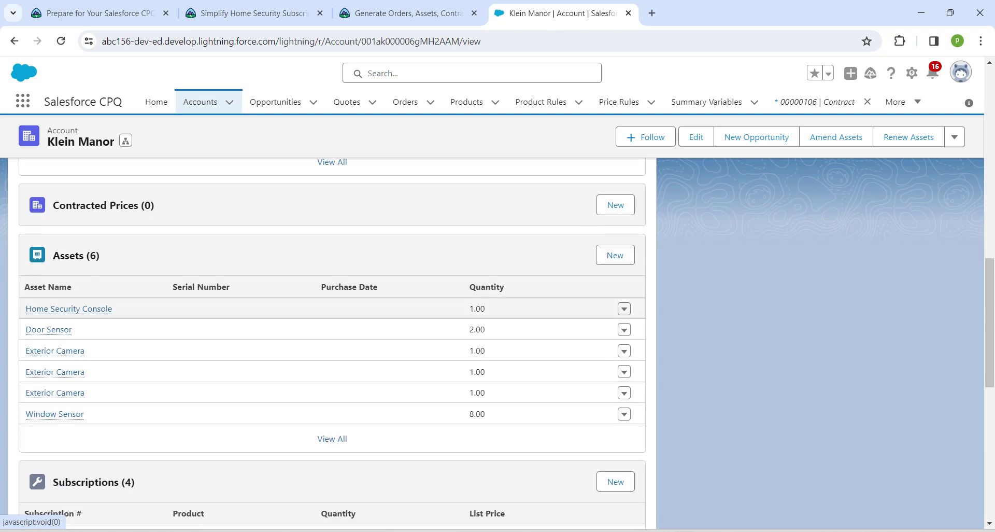
Verify the Generate Orders, Assets, Contracts, and Subscriptions step in Trailhead for 100 points
click(404, 13)
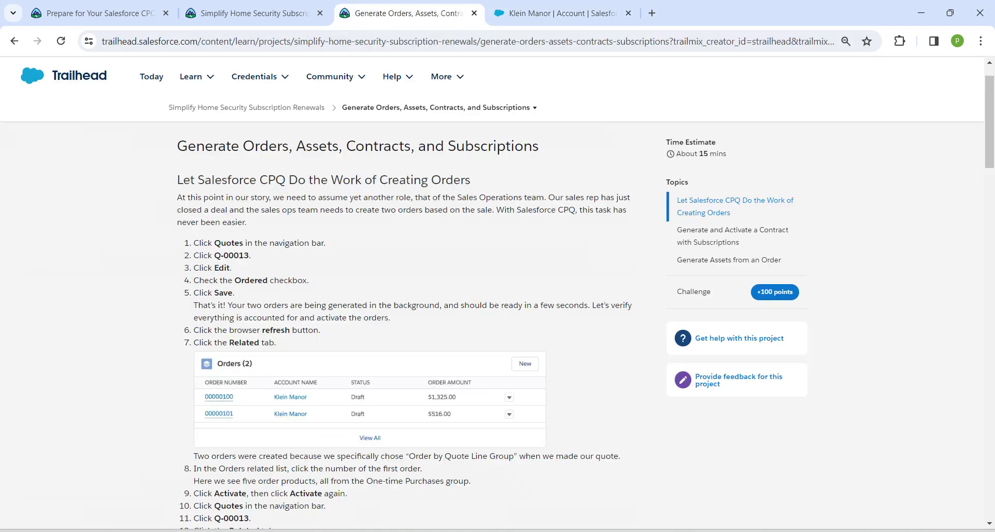
scroll(413, 331, down, 20)
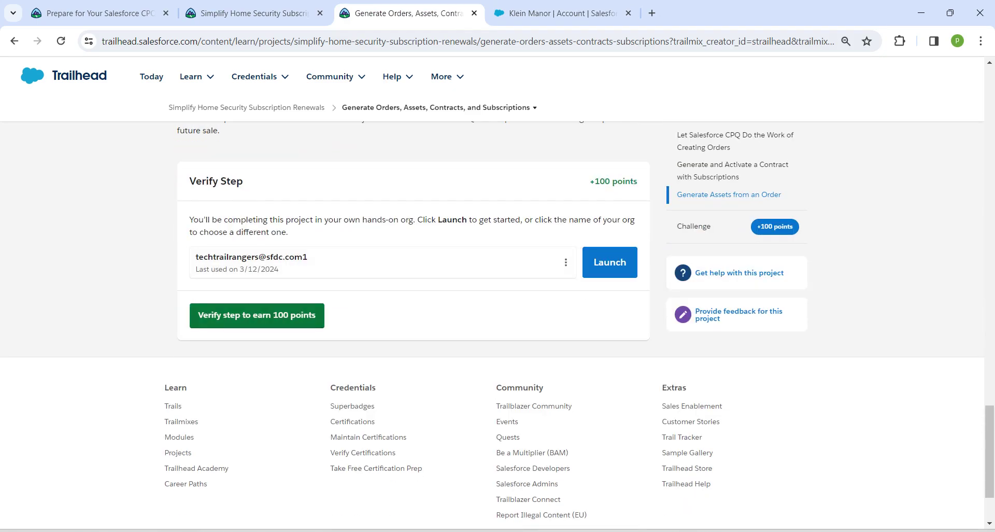
click(257, 316)
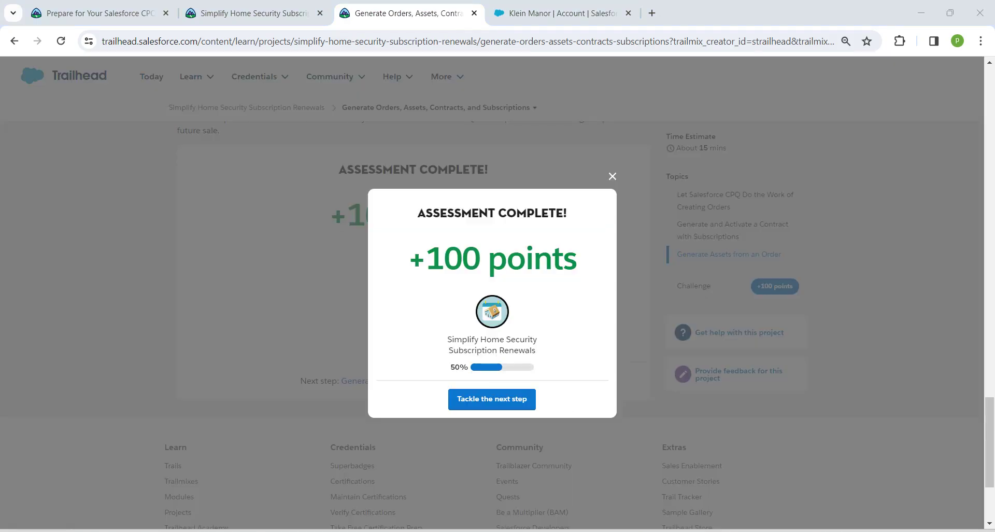
Move to the next step and refresh the project overview to show 50% progress
click(492, 399)
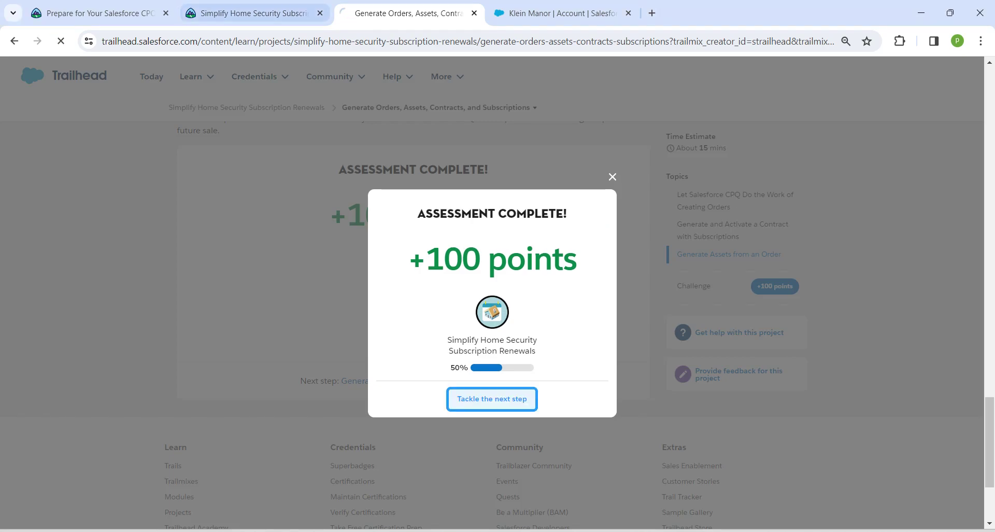
click(254, 12)
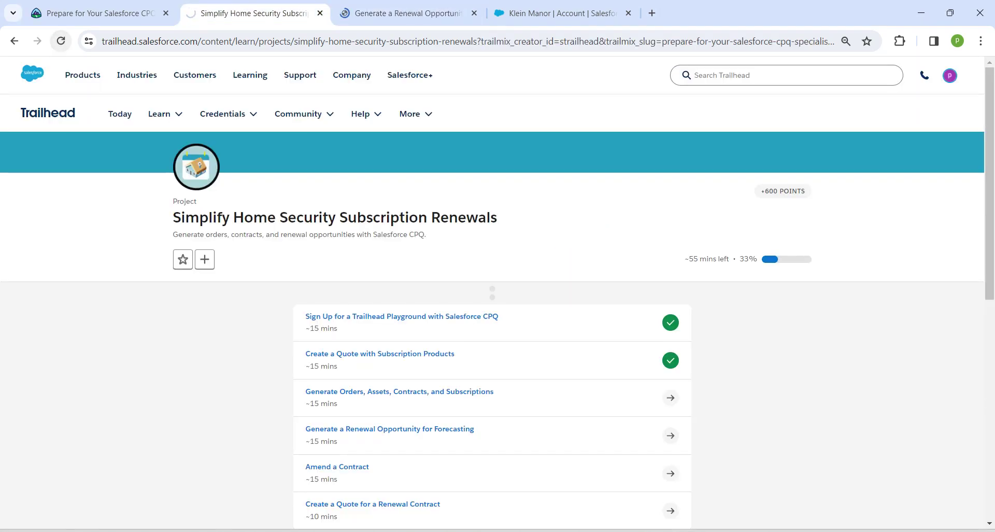
key(F5)
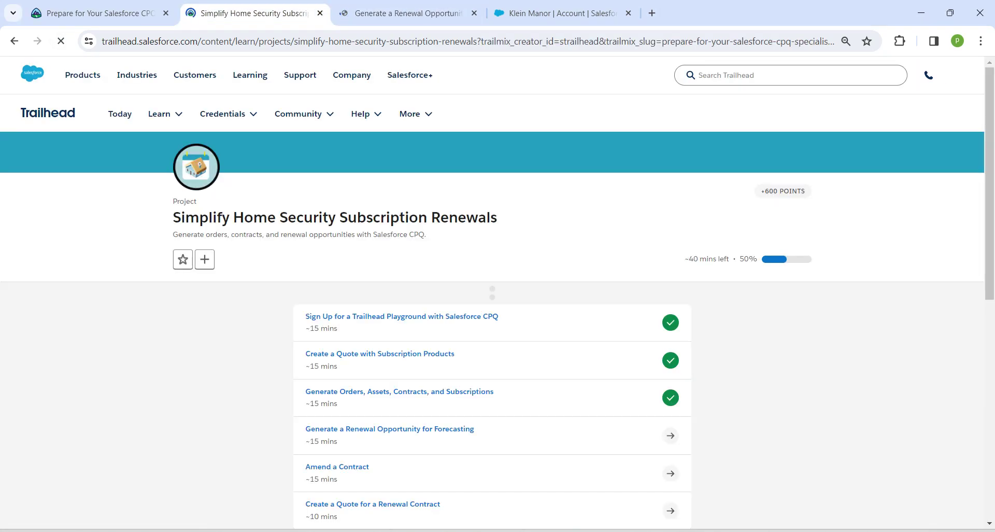